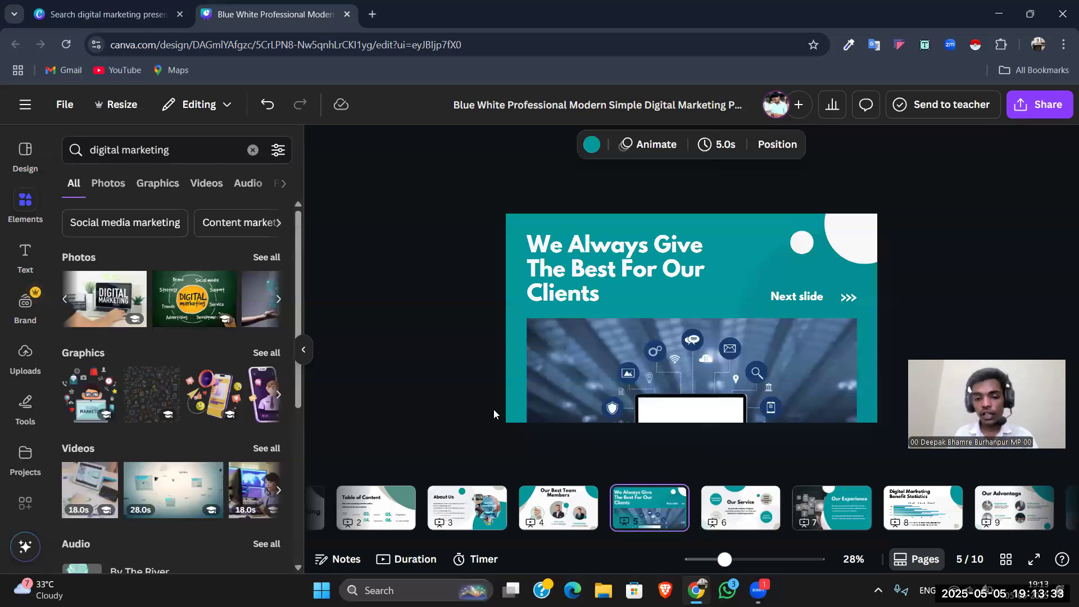
Step: On the Our Best Team Members page, replace the first member's photo with the uploaded portrait of the doctor wearing a stethoscope
left_click(571, 505)
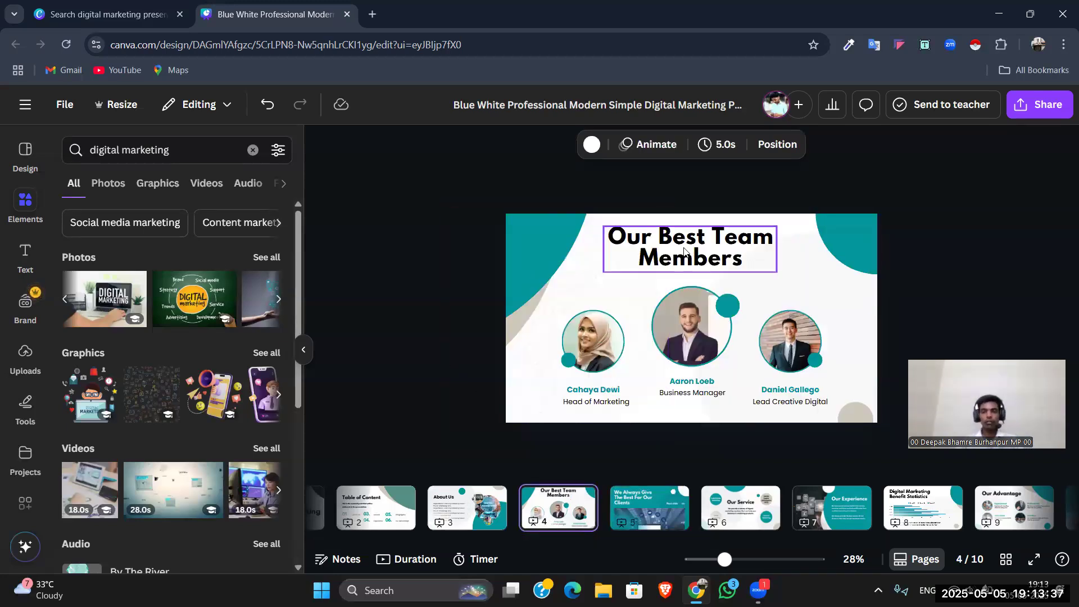
left_click(494, 221)
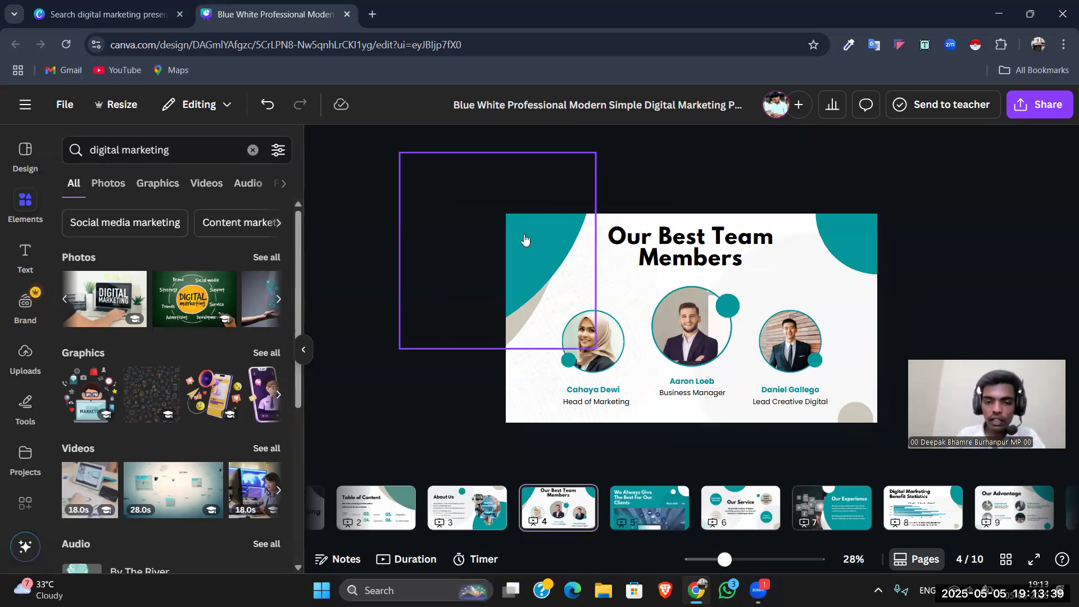
left_click(408, 198)
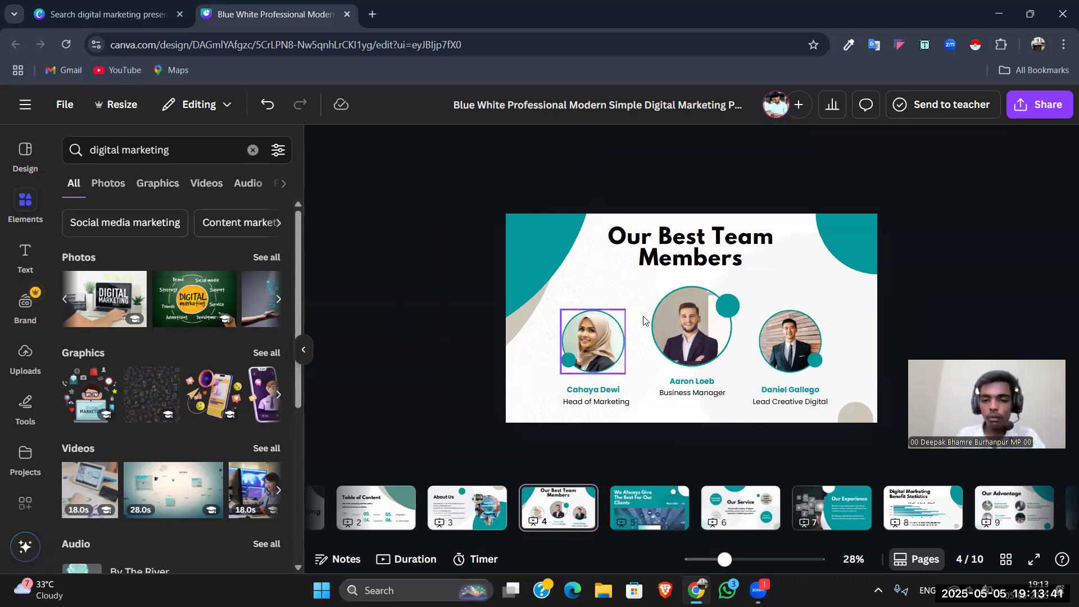
left_click(26, 356)
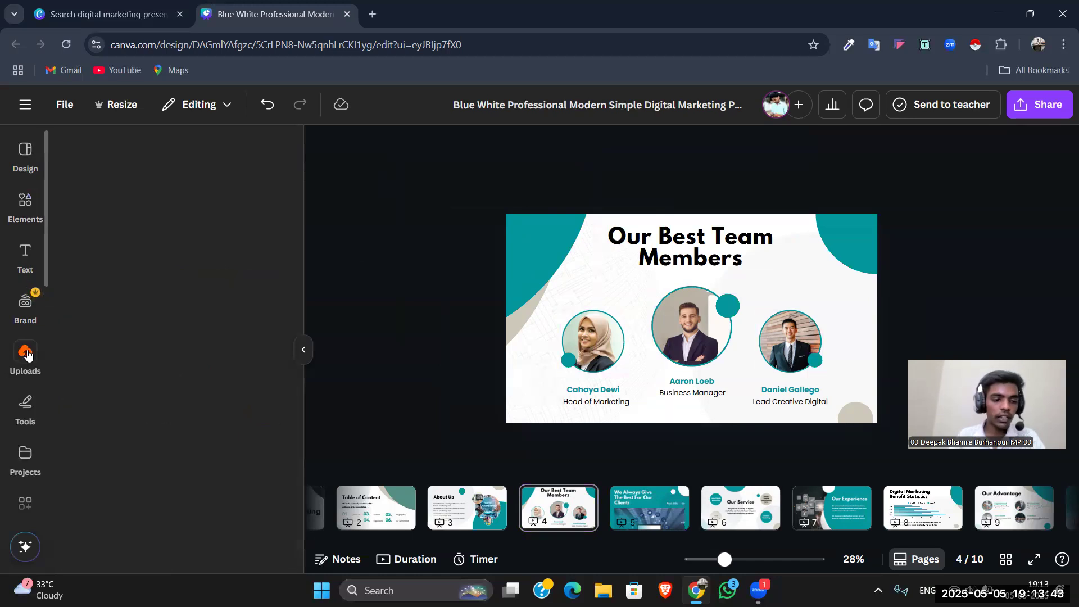
scroll(169, 376, "down", 10)
scroll(169, 377, "down", 4)
scroll(172, 385, "up", 9)
scroll(173, 391, "down", 4)
scroll(173, 392, "up", 7)
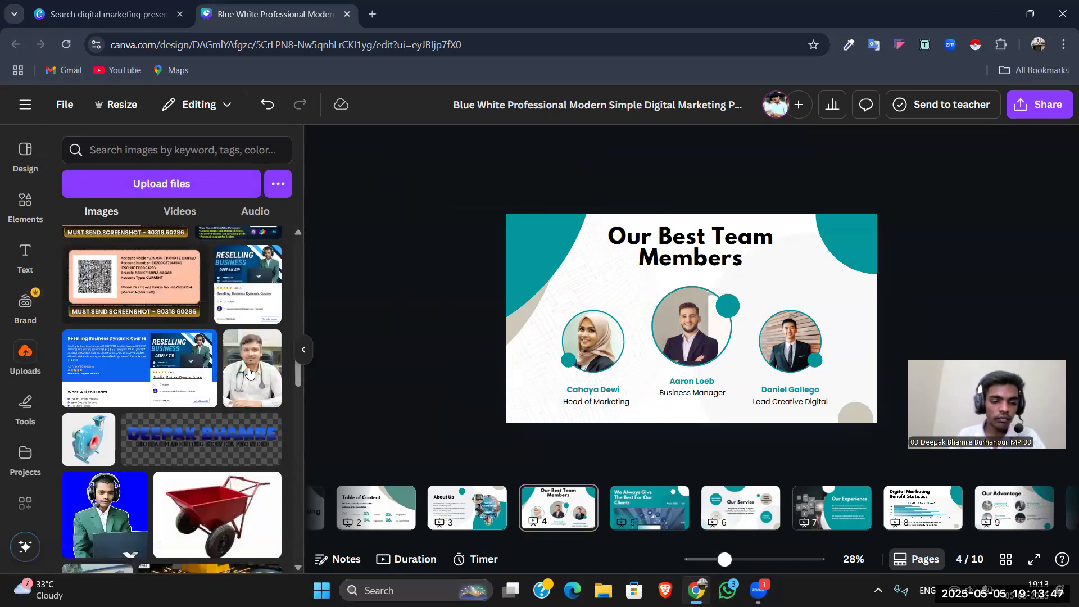
left_click_drag(255, 366, 590, 338)
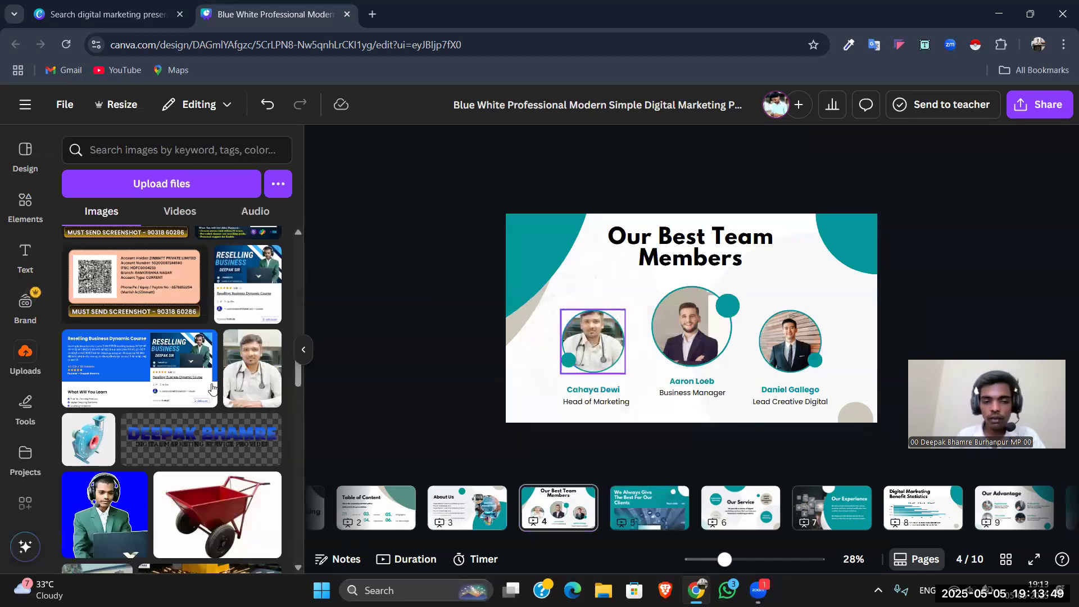
Step: Fill the middle member's frame with the uploaded suit-and-tie portrait and the third member's frame with the blue-background headset portrait
scroll(176, 392, "up", 4)
left_click_drag(265, 251, 695, 335)
scroll(204, 353, "down", 5)
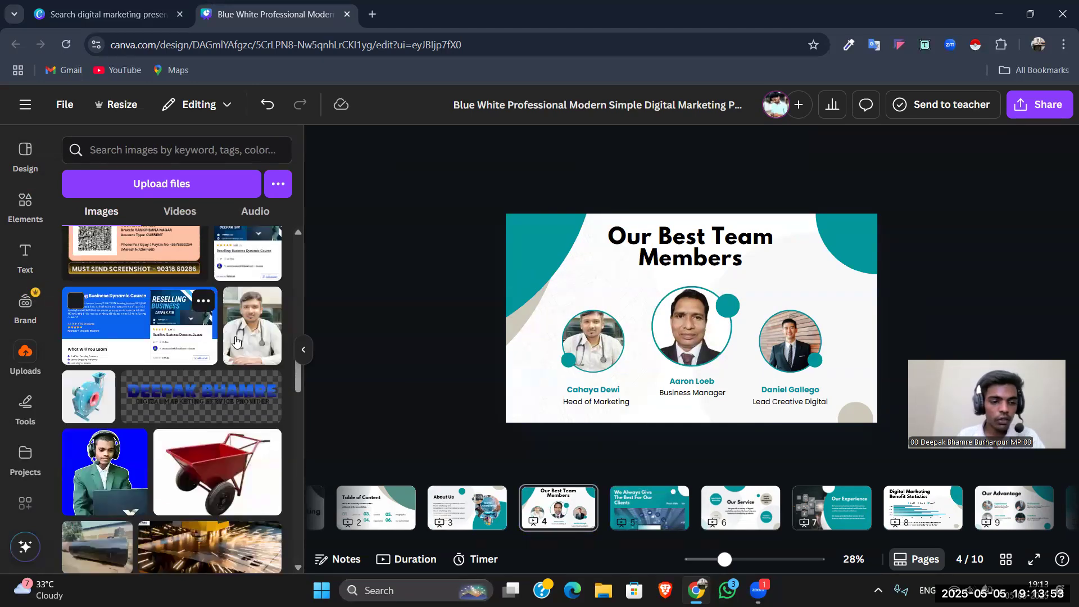
left_click_drag(94, 511, 790, 337)
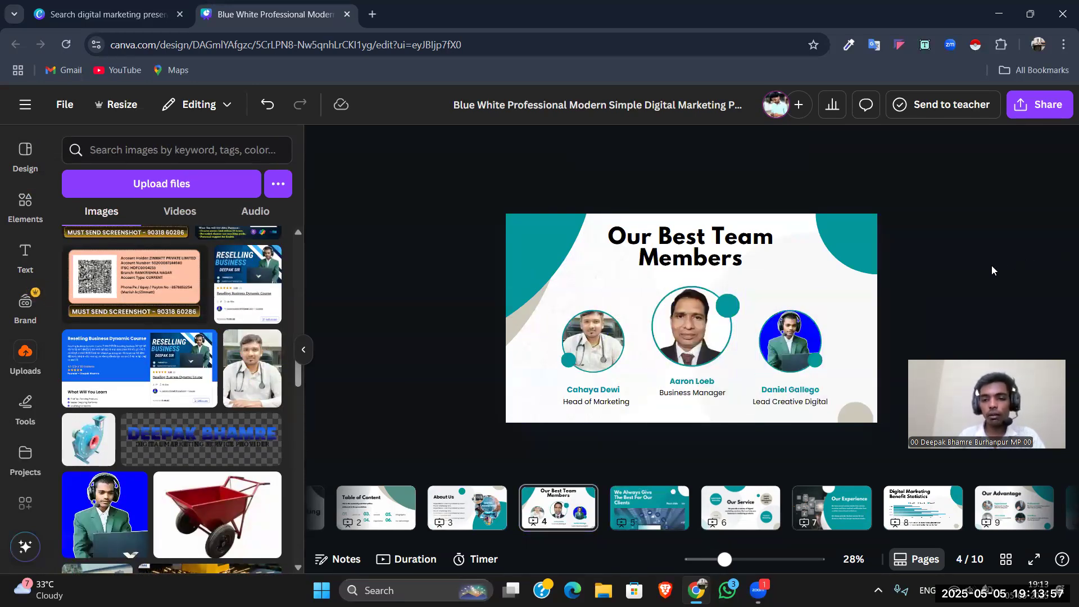
Step: Replace the third member's photo with the uploaded portrait of the man in a dark suit shown beside the suit-and-tie portrait
scroll(243, 419, "down", 8)
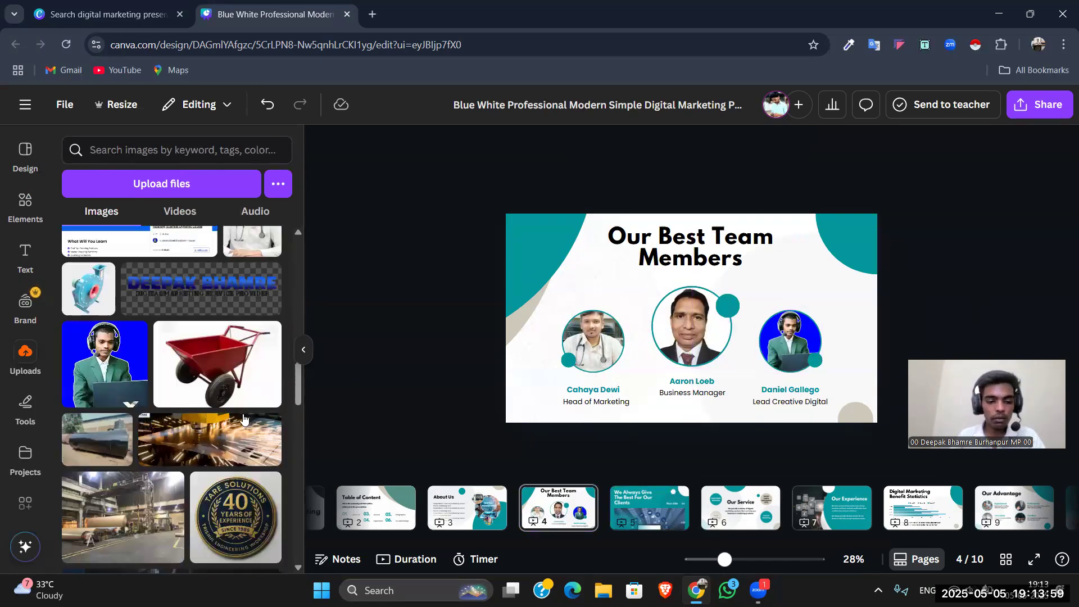
scroll(242, 420, "down", 10)
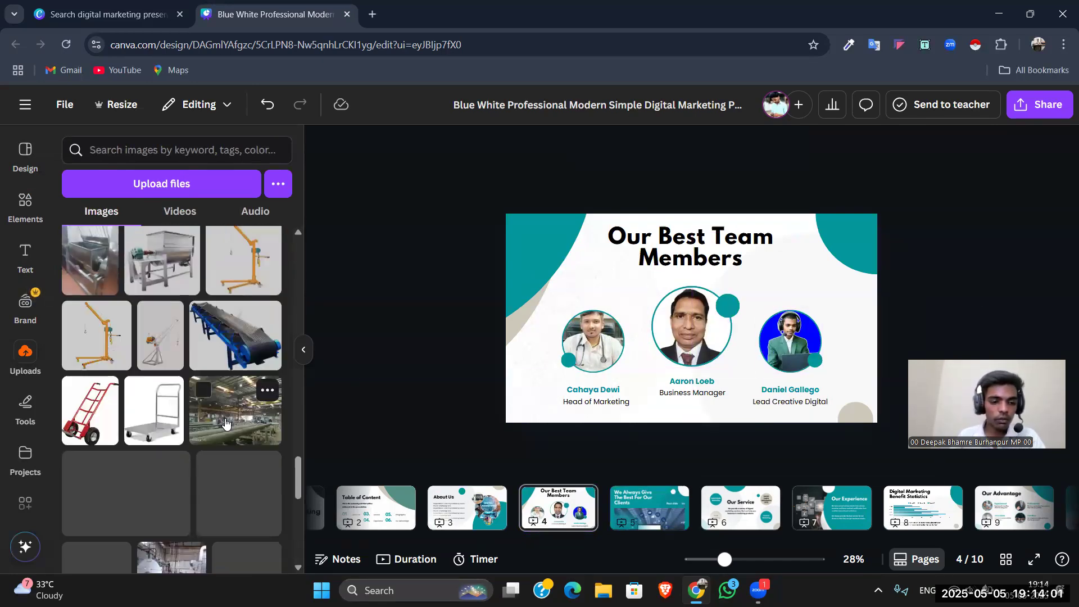
scroll(224, 429, "down", 10)
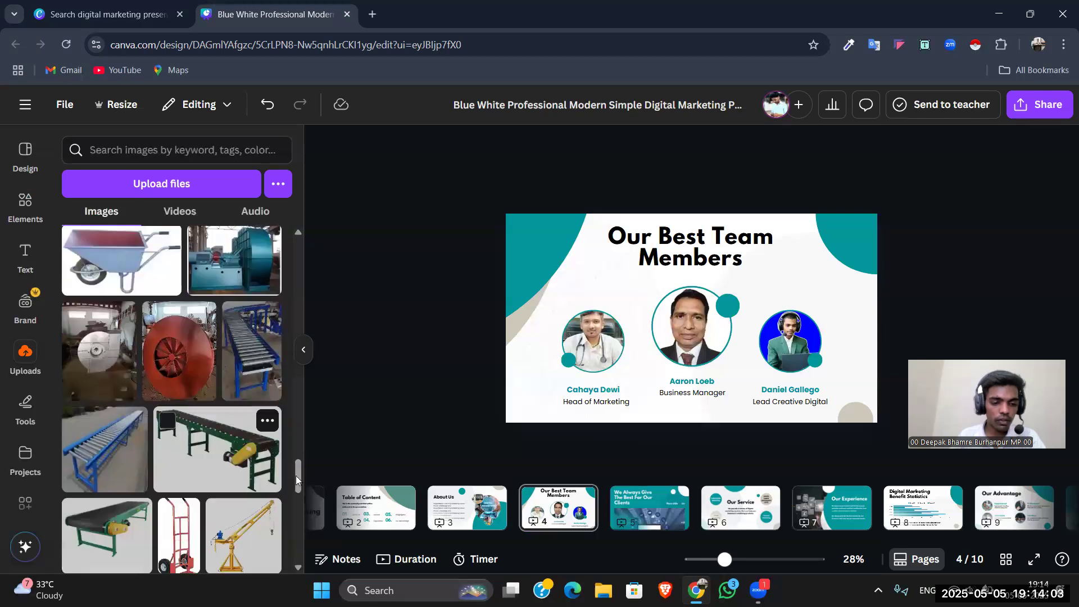
mouse_move(294, 501)
left_mouse_down()
mouse_move(298, 581)
mouse_move(296, 516)
left_mouse_up()
left_click_drag(168, 416, 789, 343)
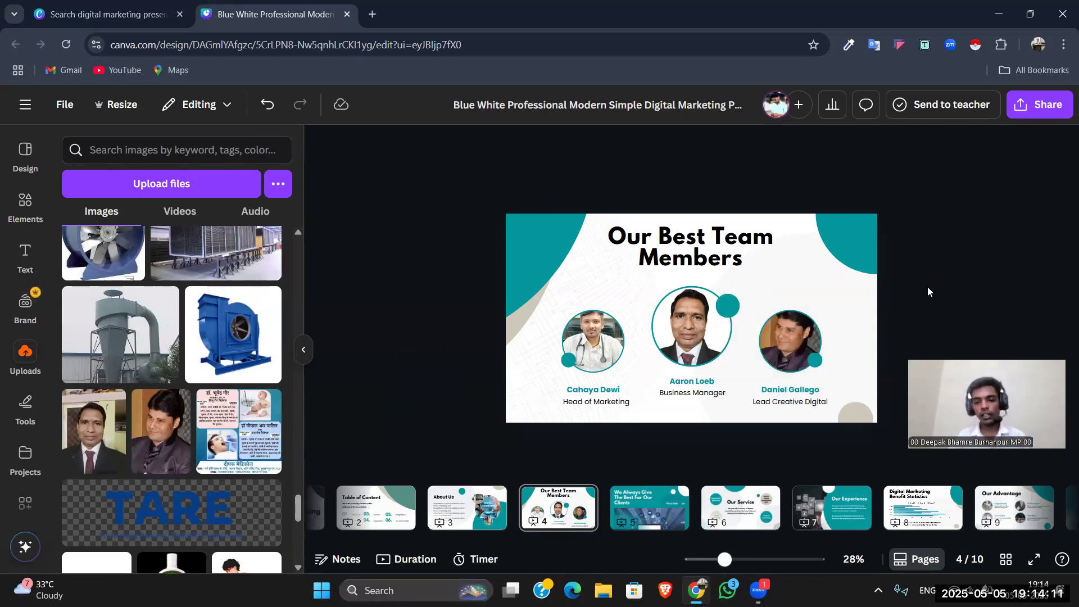
Step: Replace the placeholder name under the first member's photo with the team member's first name
left_click(576, 402)
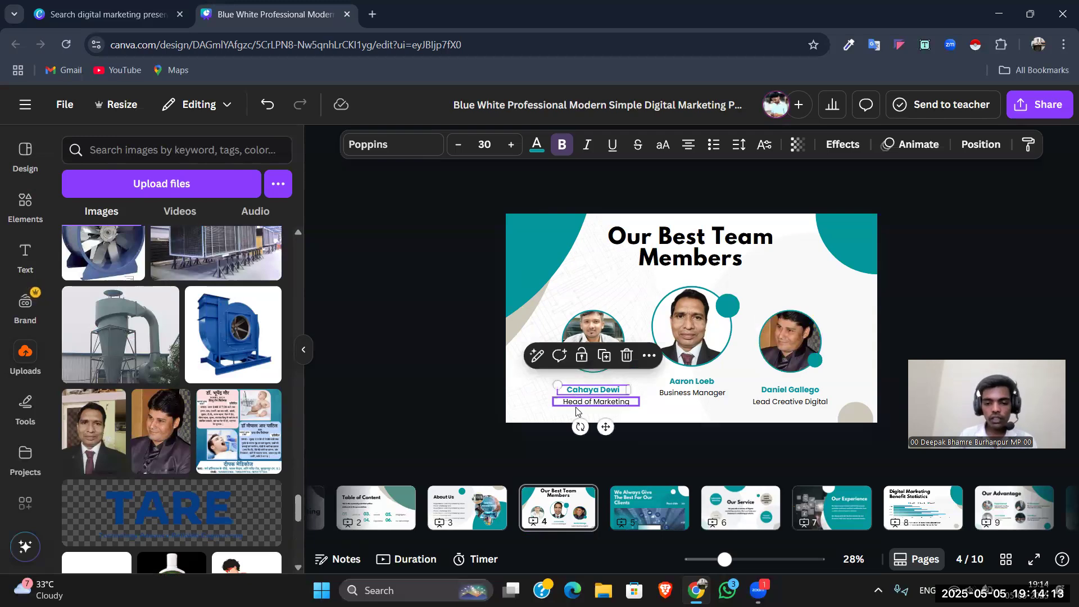
left_click(579, 404)
left_click(484, 333)
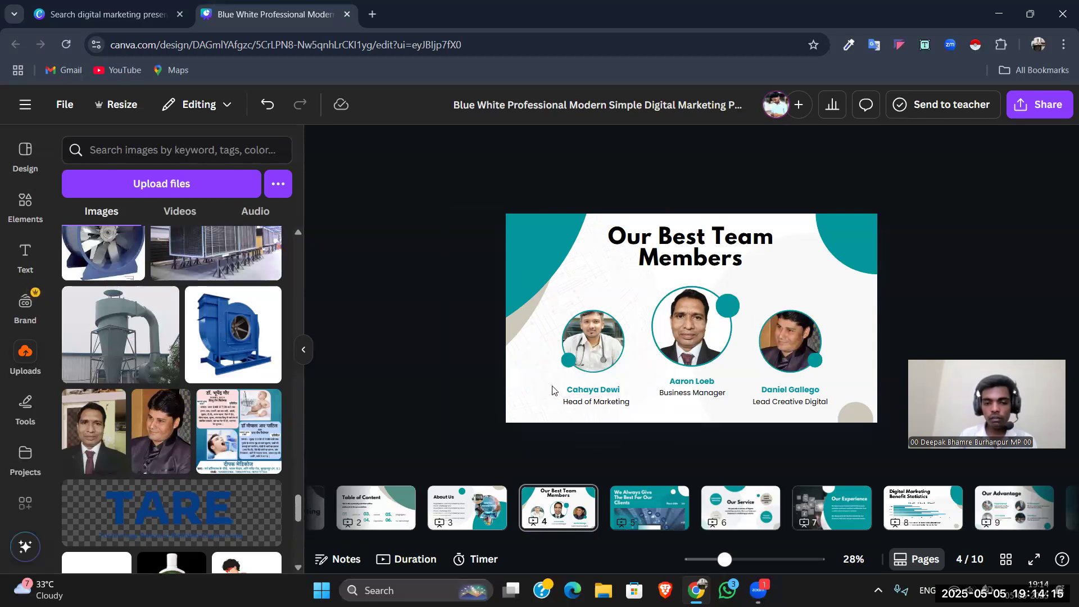
left_click(570, 389)
left_click(572, 388)
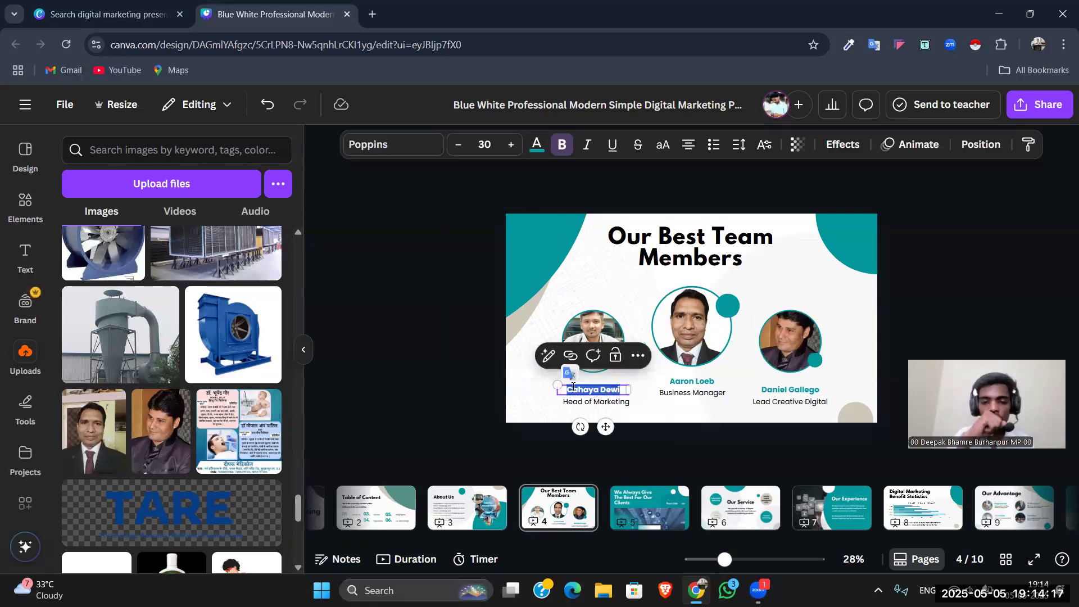
left_click(462, 288)
left_click(585, 390)
left_click(585, 392)
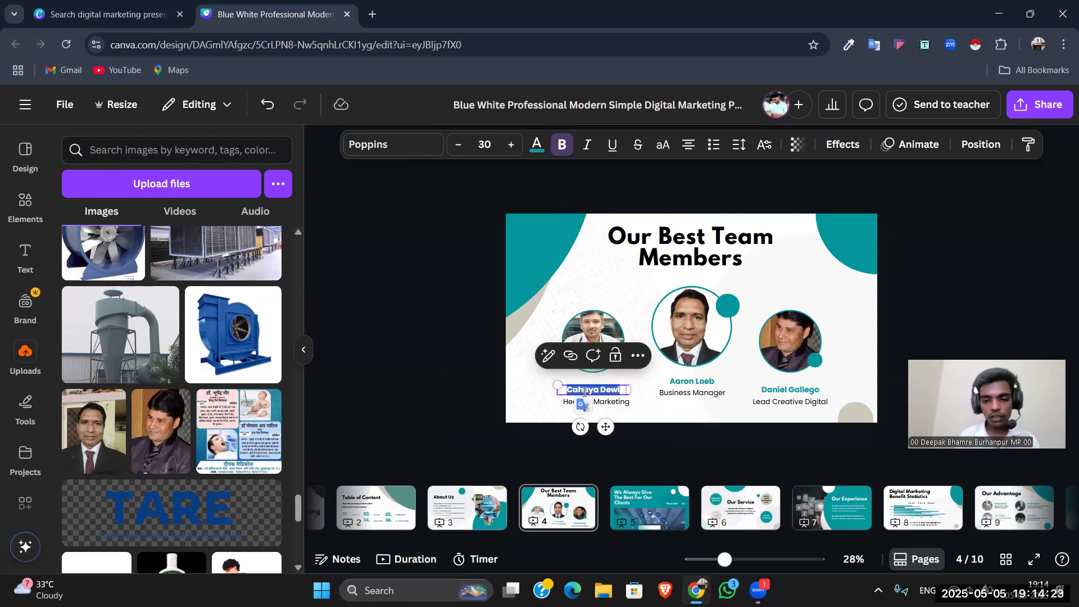
key("BackSpace")
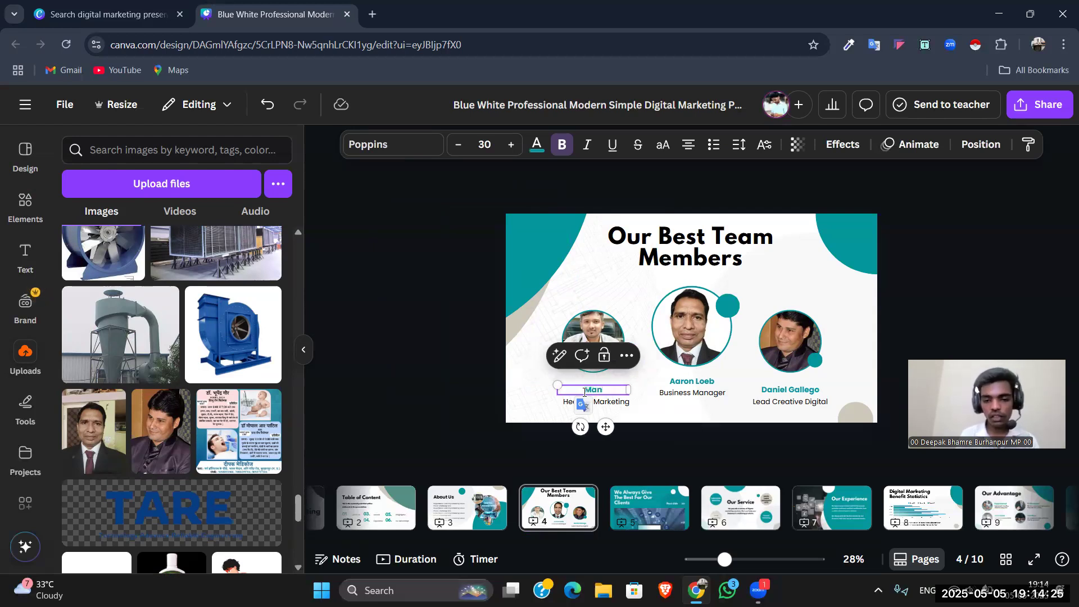
type("Manish")
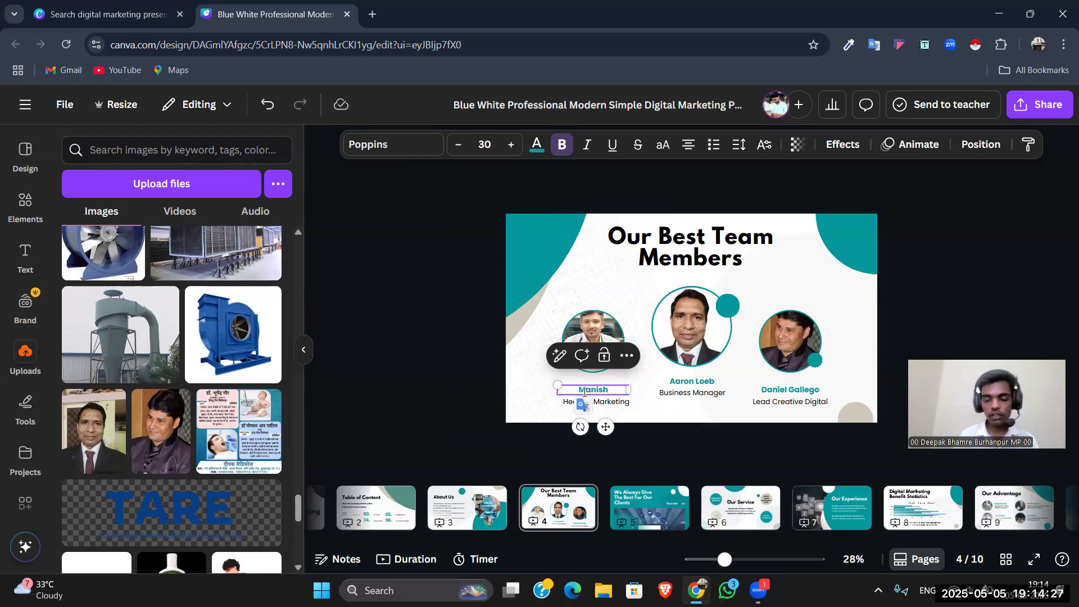
left_click(511, 338)
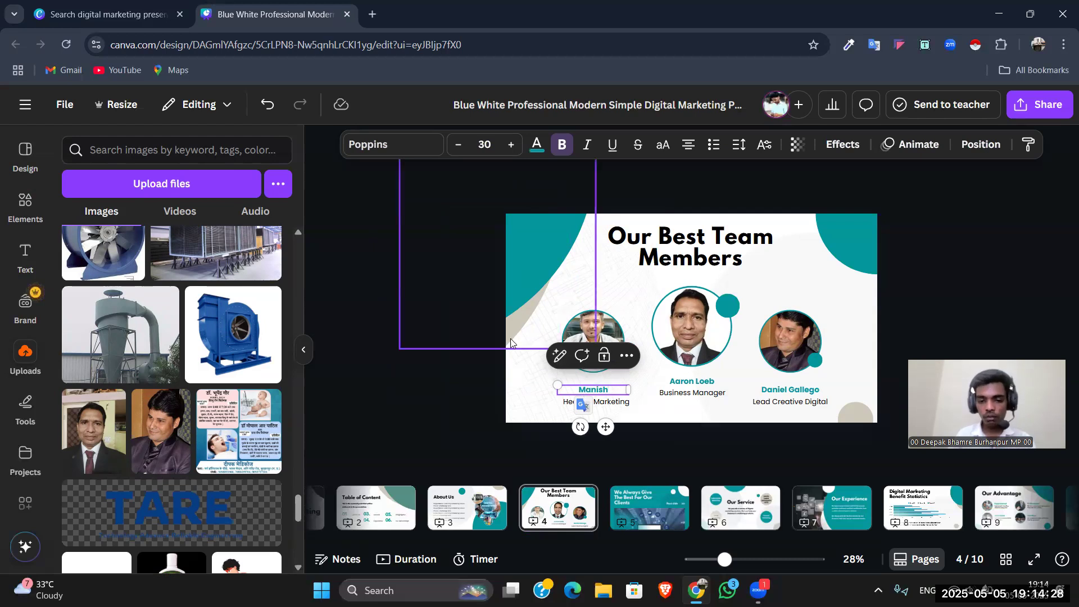
Step: Change the job title under the first member's name to Graphic Design
left_click(610, 404)
left_click(609, 403)
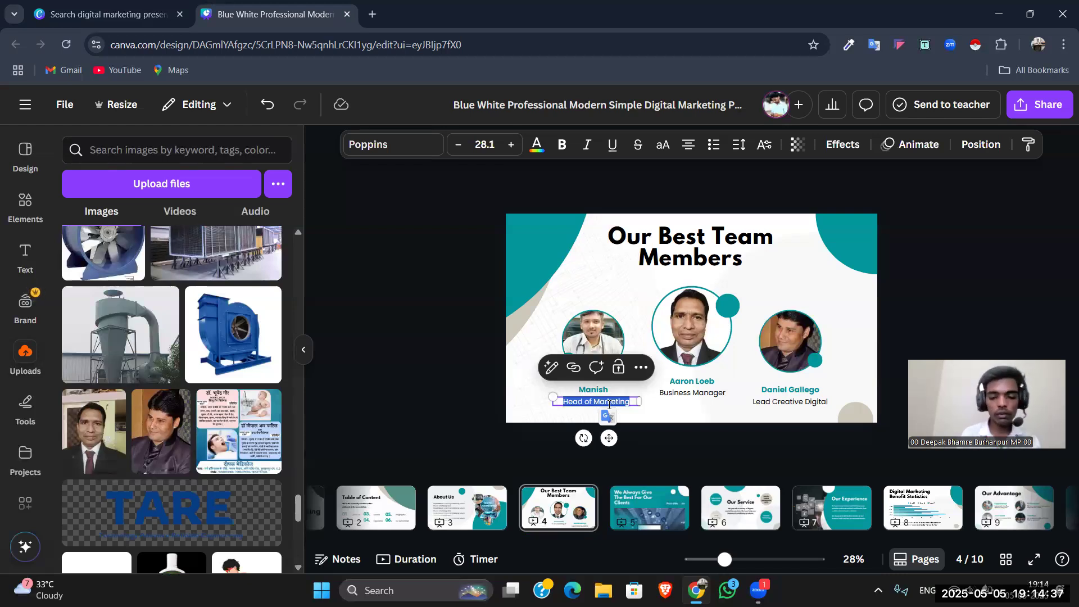
type("Graphi")
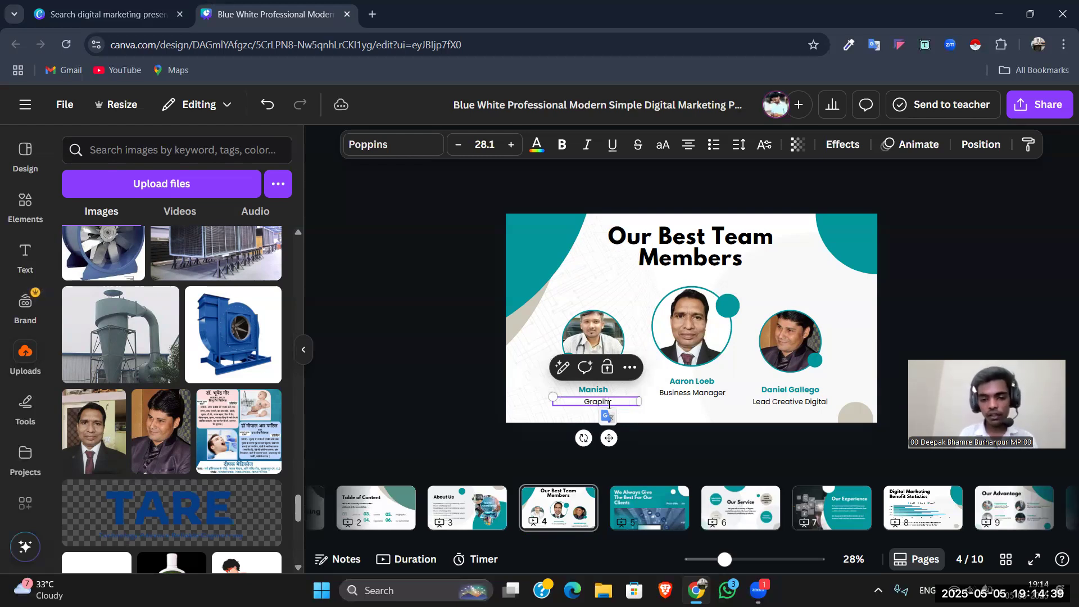
type("c Design")
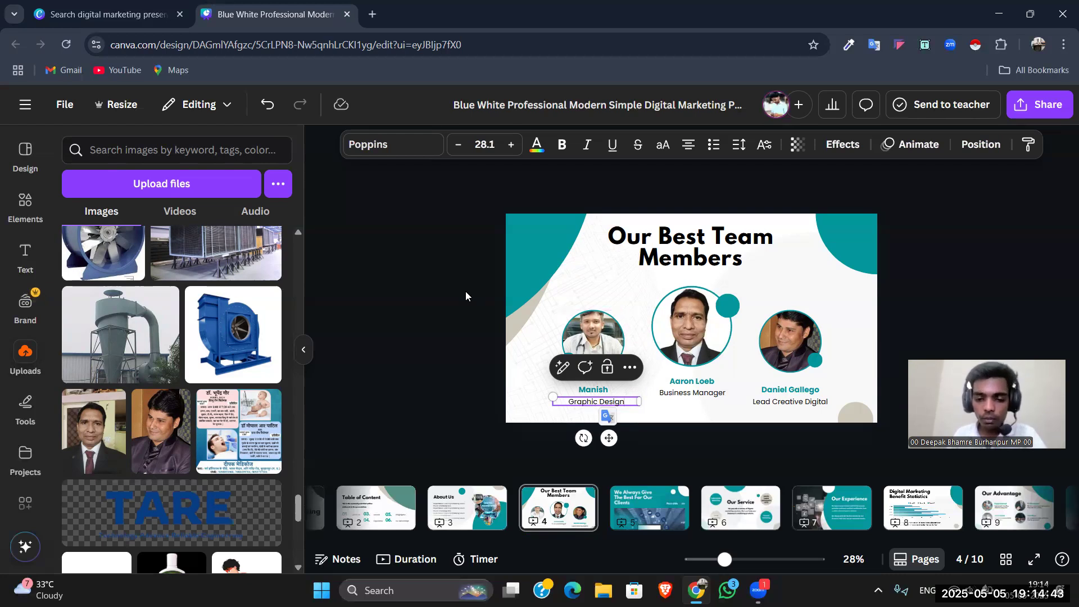
left_click_drag(397, 150, 581, 350)
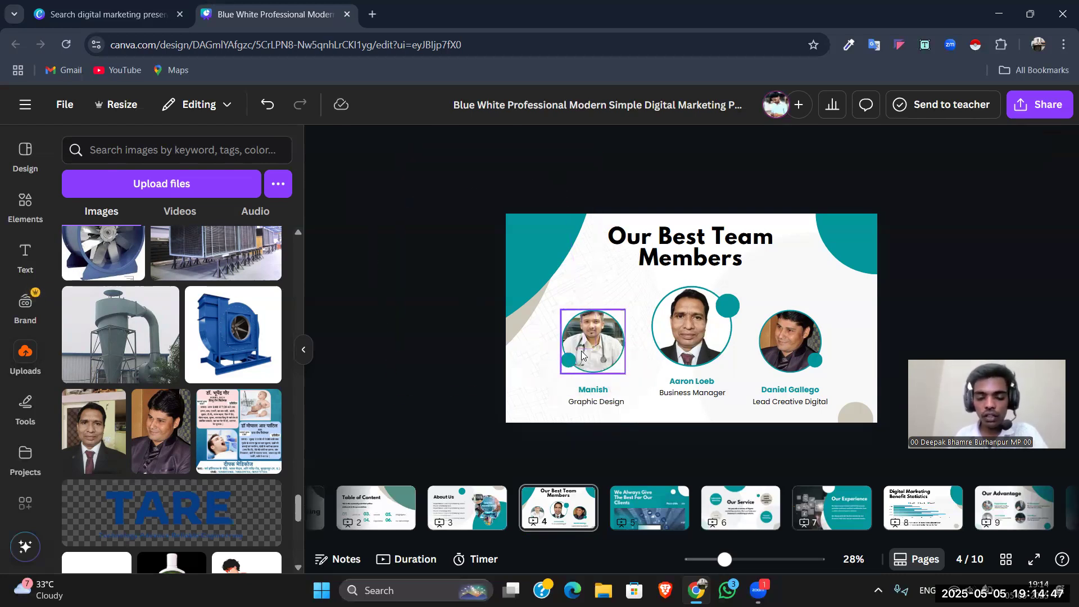
Step: Set the job title under the first member's name to Neuro Physician
left_click(589, 405)
double_click(588, 404)
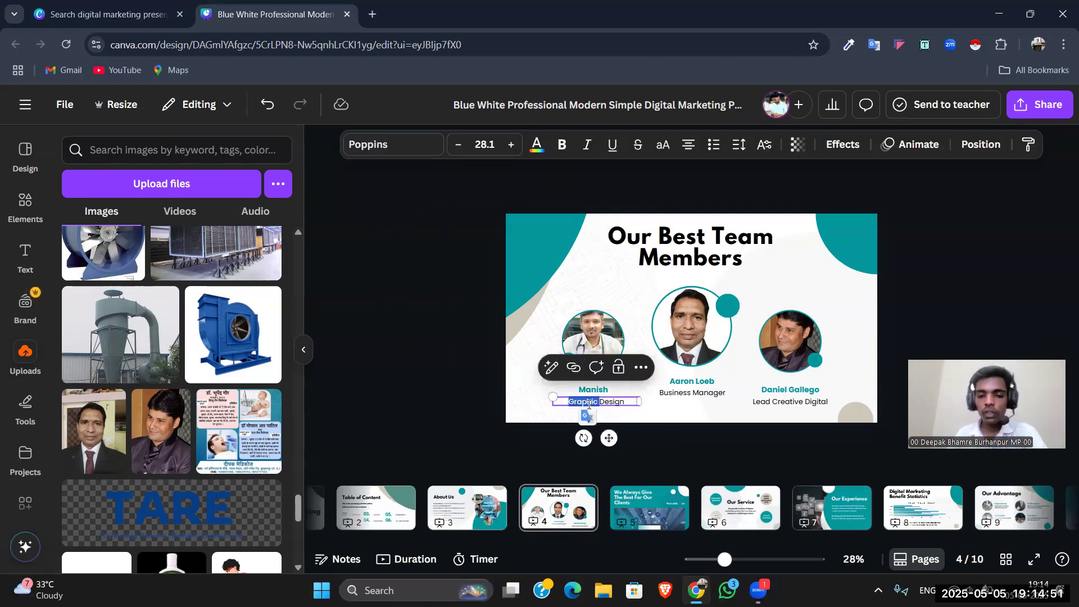
triple_click(589, 405)
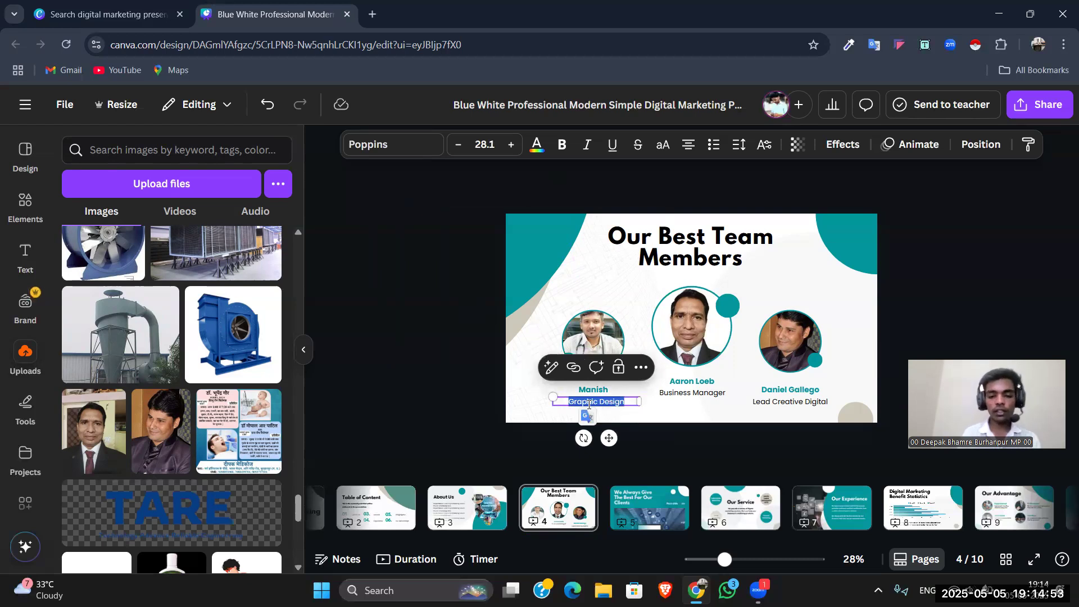
type("Neuro Physicial")
key("BackSpace")
type("n")
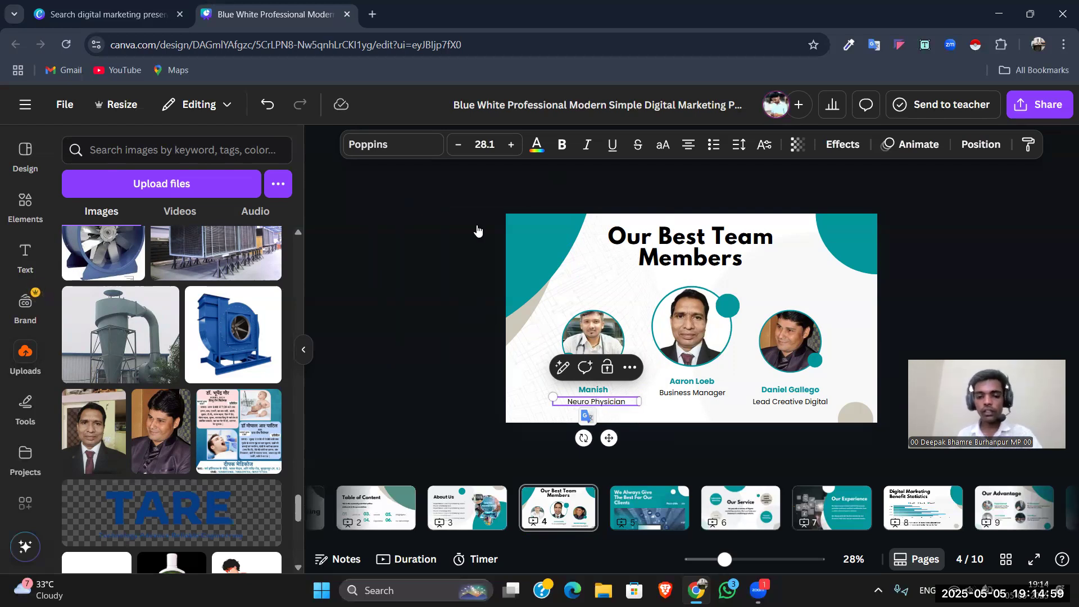
left_click(434, 258)
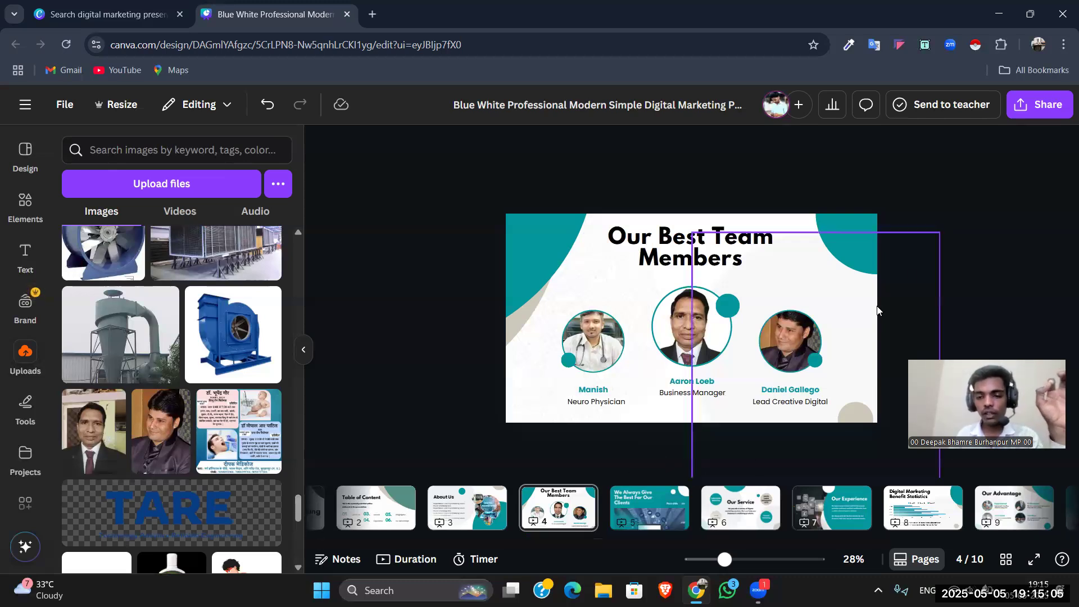
Step: Look through the remaining pages of the presentation, from page 5 to the closing THANK YOU page
key("Page_Down")
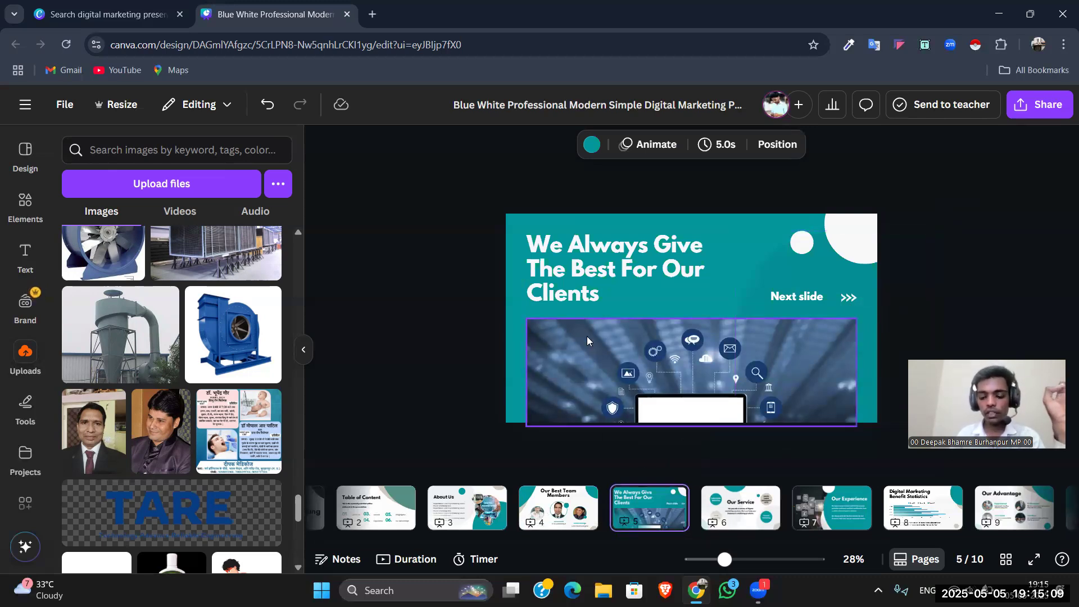
key("Page_Down")
key("Page_Down")
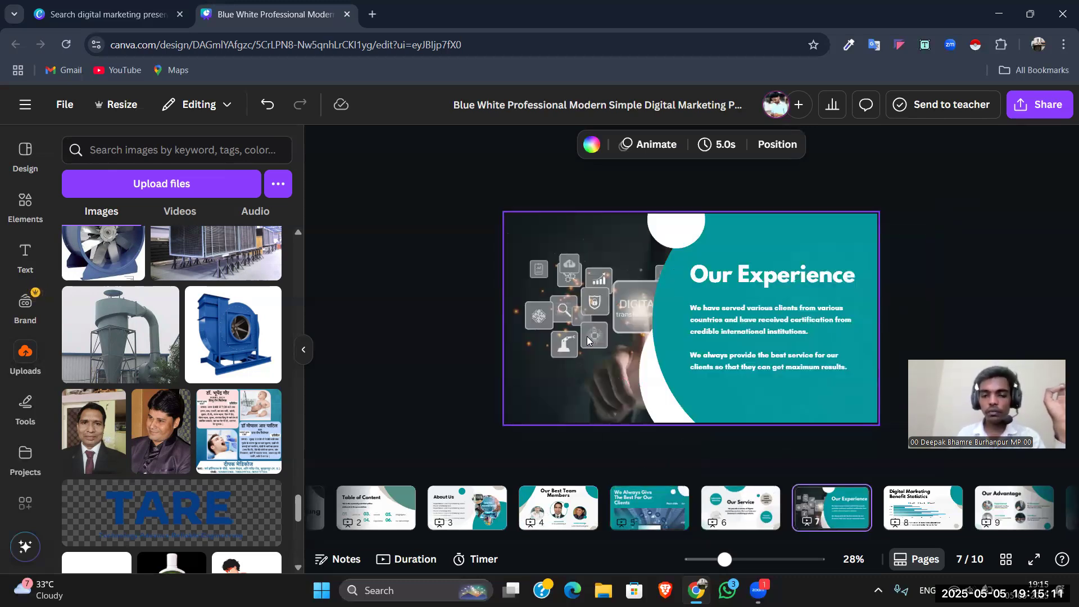
key("Page_Down")
key("Page_Down")
key("Page_Down")
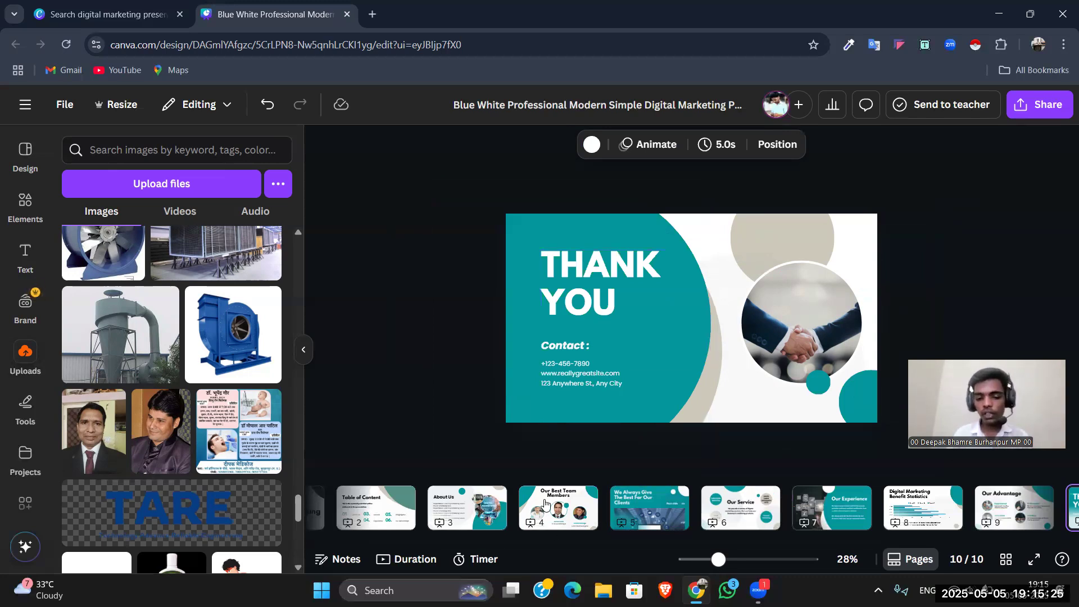
Step: Apply the Fade page animation to page 1, the Digital Marketing cover
scroll(544, 504, "up", 1)
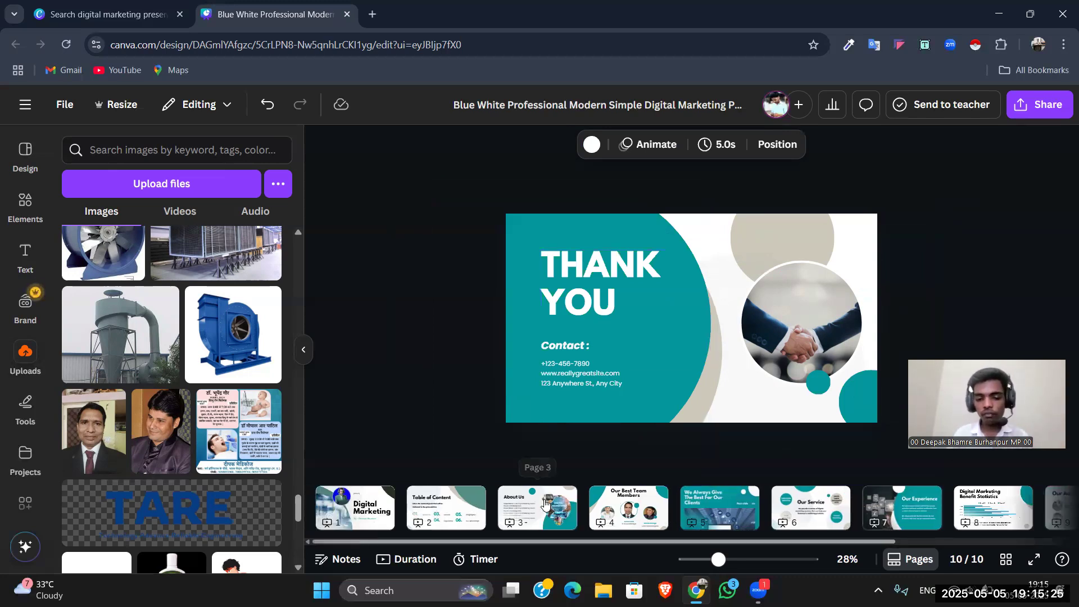
left_click(392, 517)
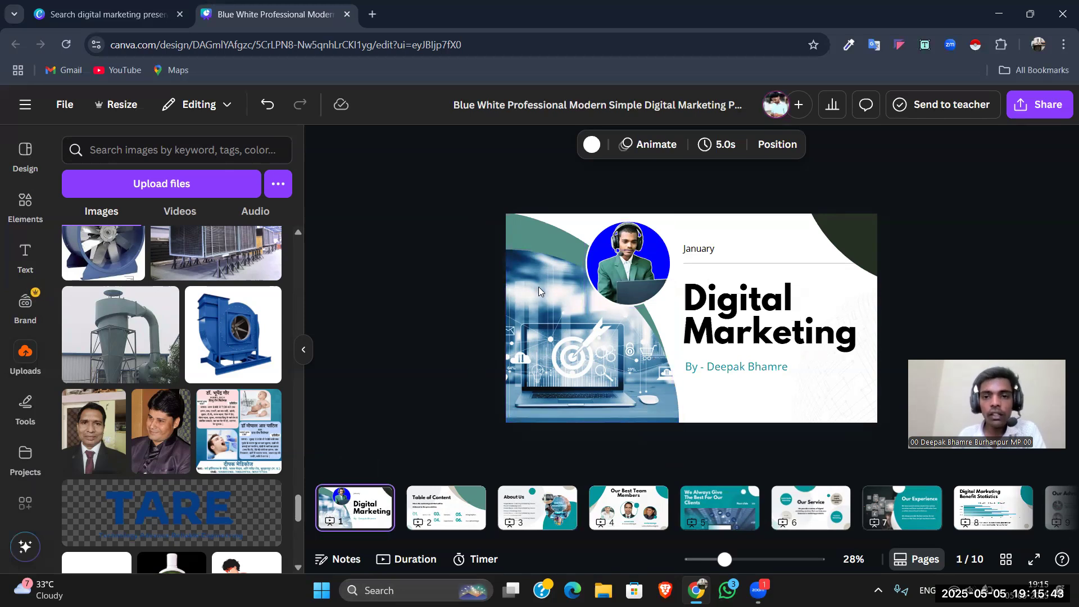
left_click(652, 151)
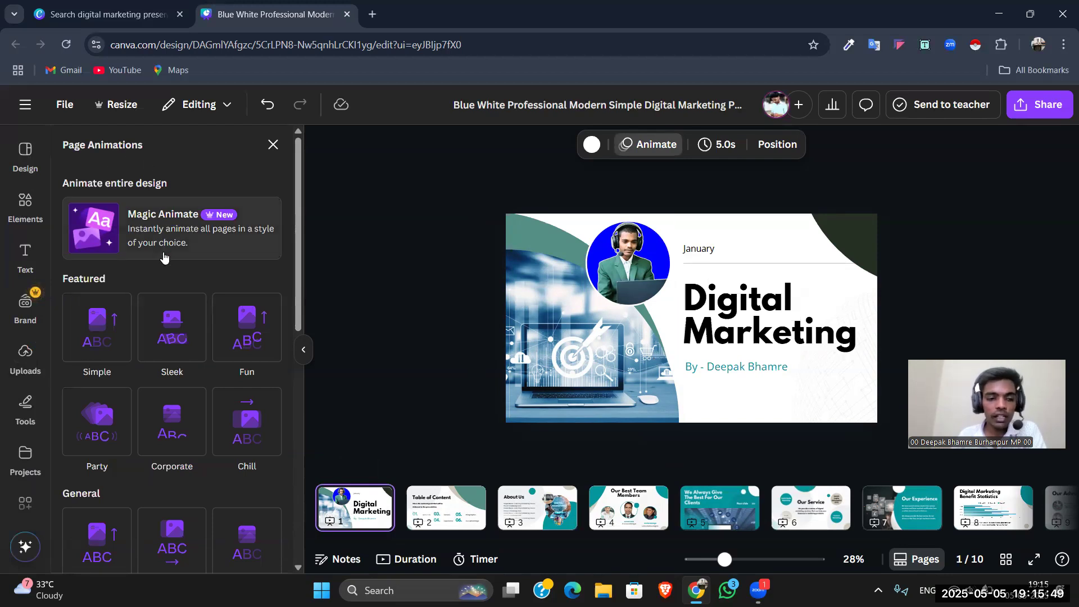
scroll(163, 248, "down", 3)
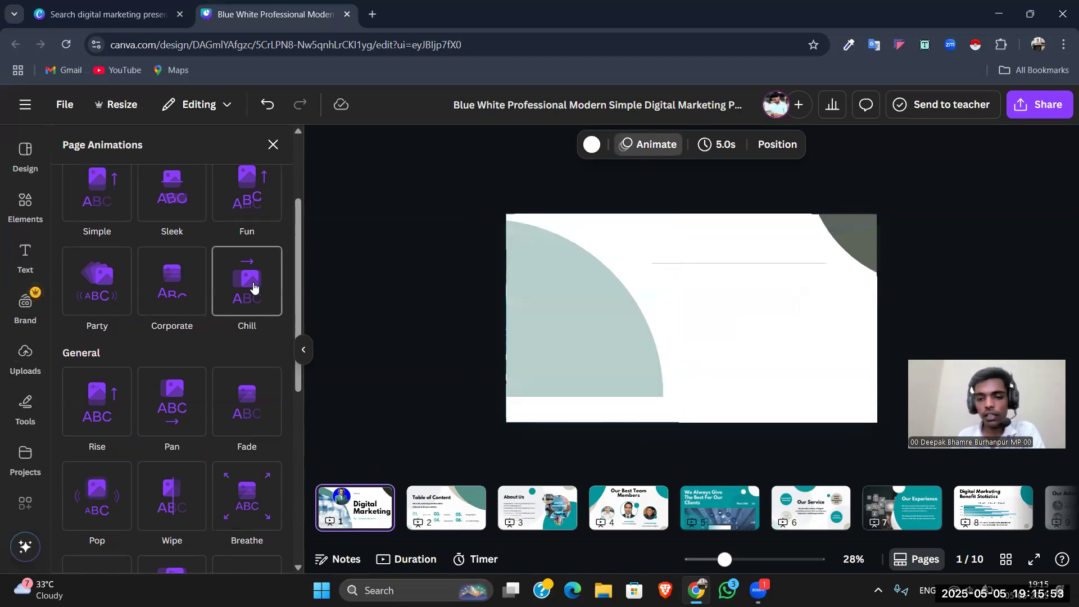
scroll(253, 287, "down", 3)
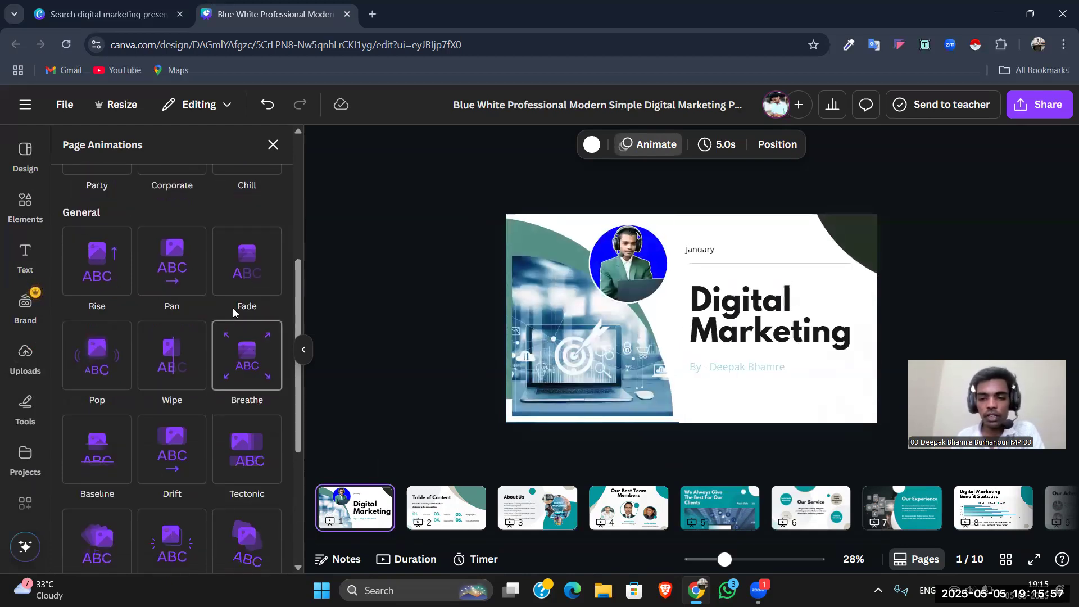
left_click(236, 285)
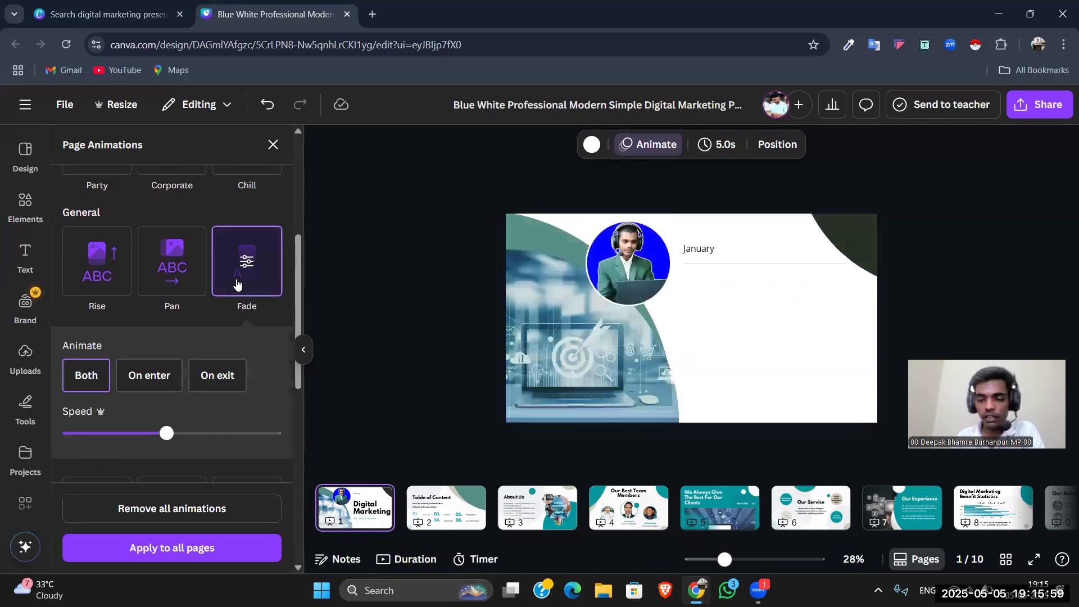
Step: Try the Scrapbook, Neon and Tumble page animations on the Table of Content page, and settle on Pop
left_click(446, 511)
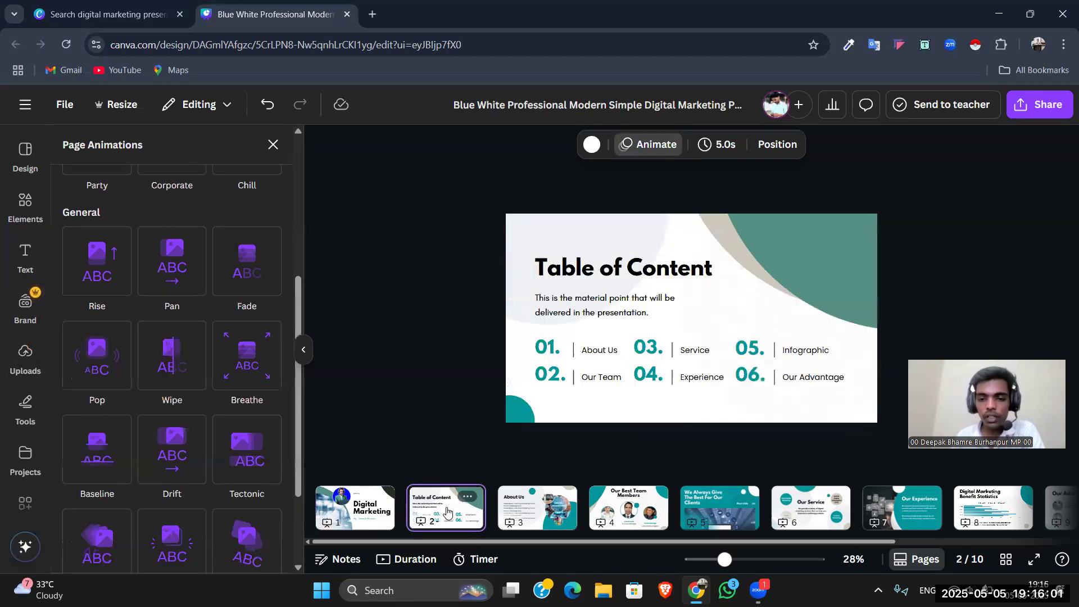
scroll(239, 393, "down", 3)
left_click(236, 414)
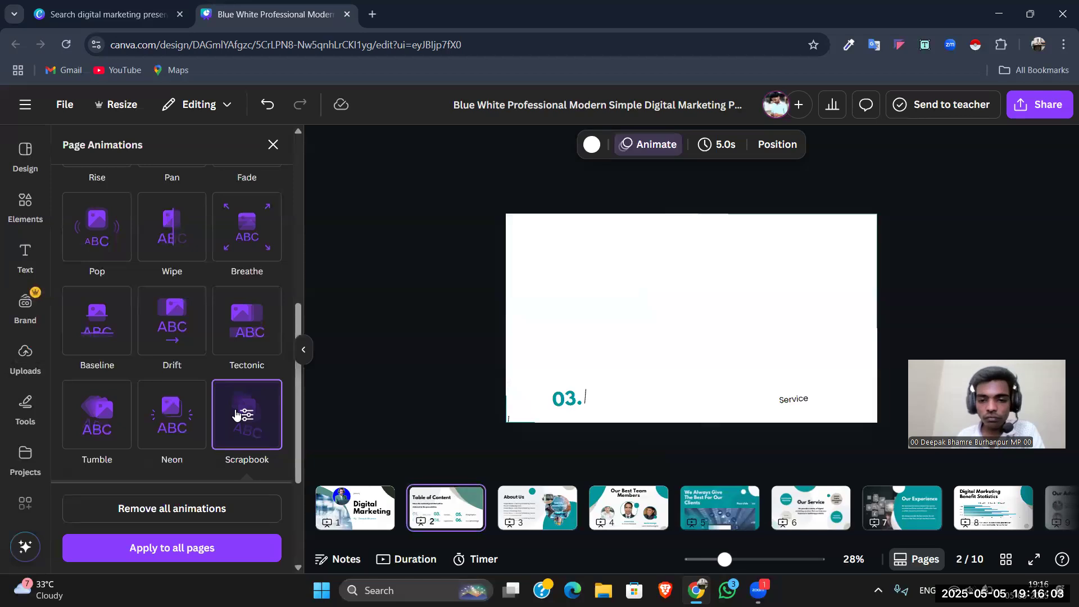
scroll(210, 392, "down", 1)
left_click(173, 355)
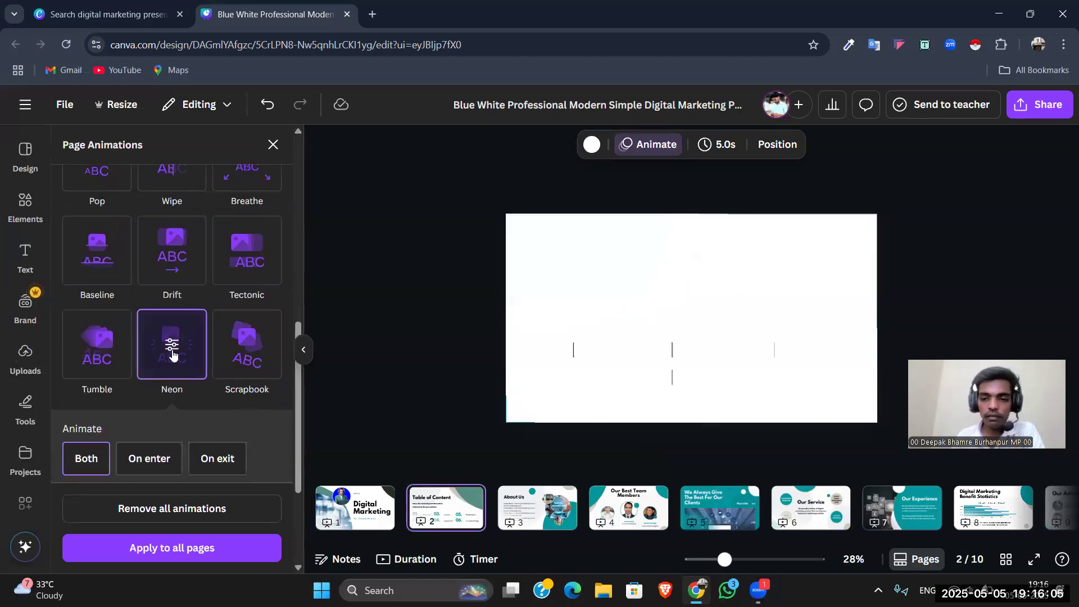
left_click(88, 238)
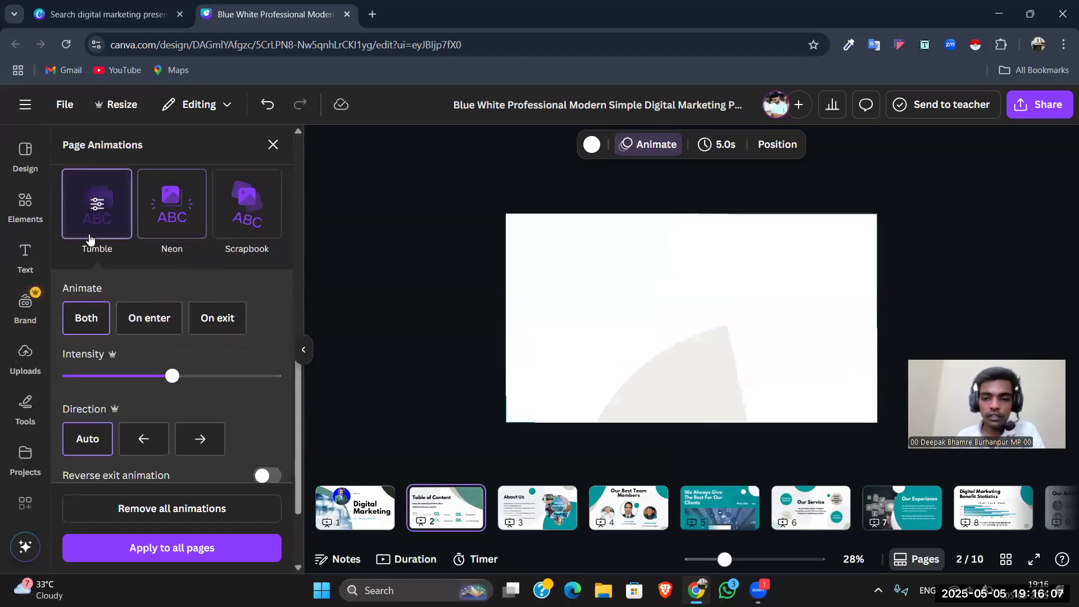
scroll(134, 284, "up", 3)
left_click(93, 249)
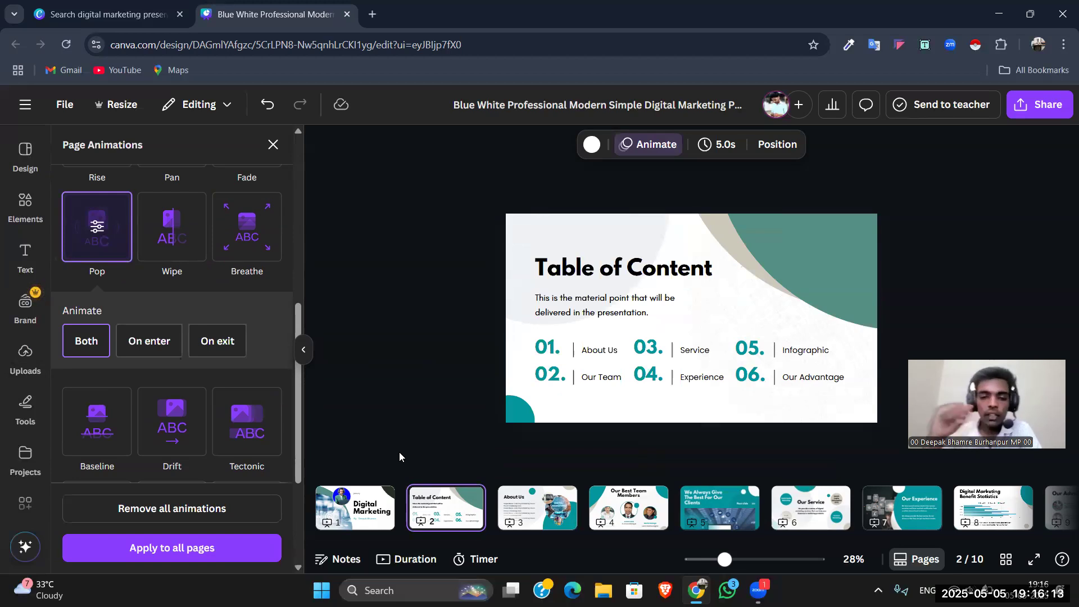
left_click(370, 515)
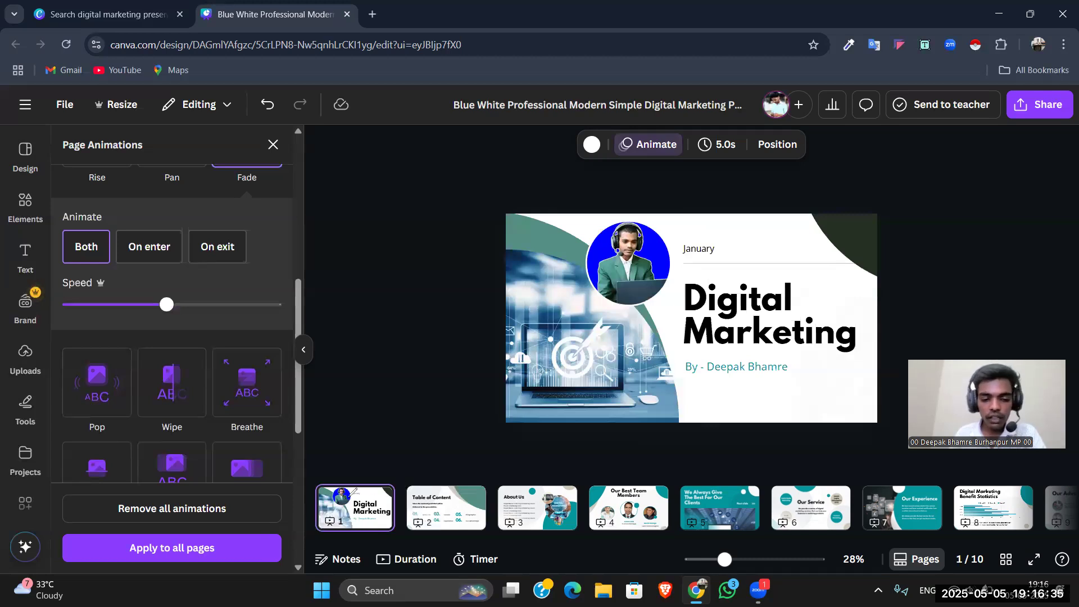
mouse_move(324, 484)
left_mouse_down()
mouse_move(319, 516)
mouse_move(392, 531)
mouse_move(390, 489)
mouse_move(408, 522)
left_mouse_up()
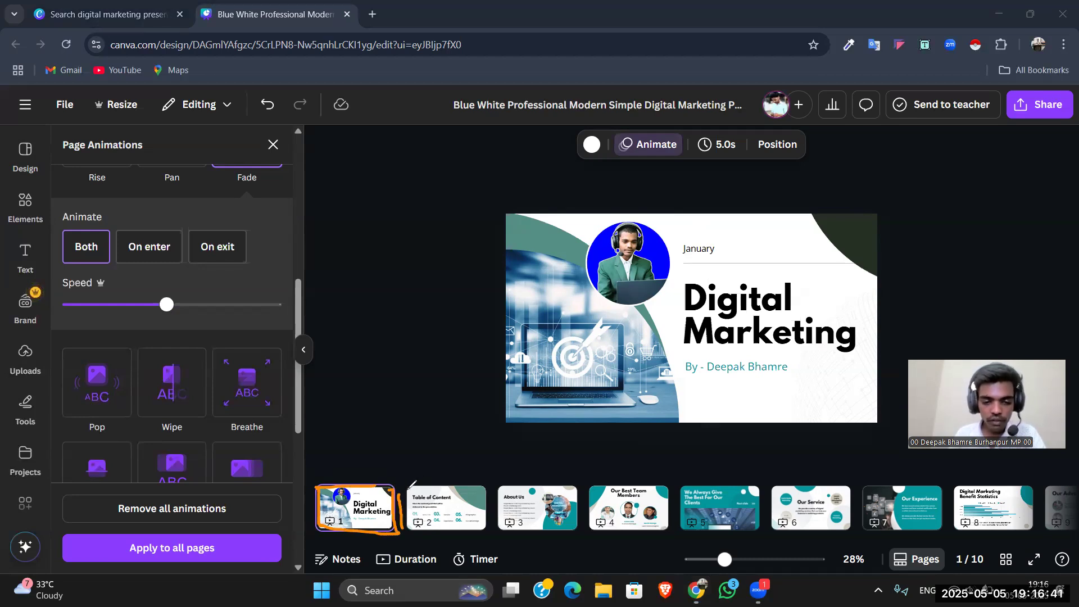
mouse_move(456, 486)
left_mouse_down()
mouse_move(484, 498)
mouse_move(485, 531)
mouse_move(419, 535)
mouse_move(412, 482)
left_mouse_up()
mouse_move(493, 498)
left_mouse_down()
mouse_move(492, 523)
mouse_move(549, 484)
left_mouse_up()
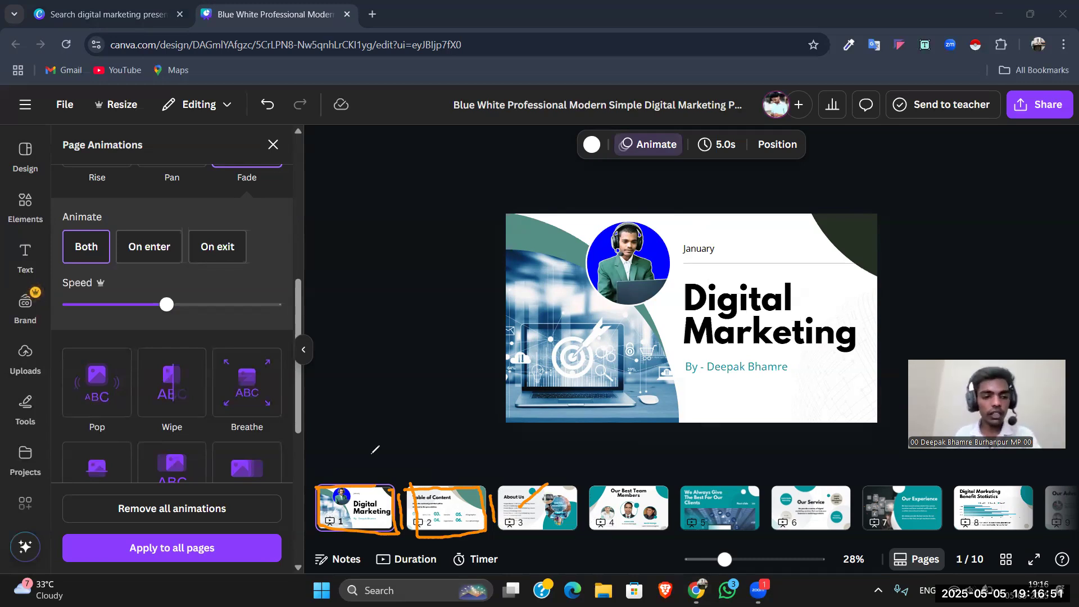
left_click(46, 484)
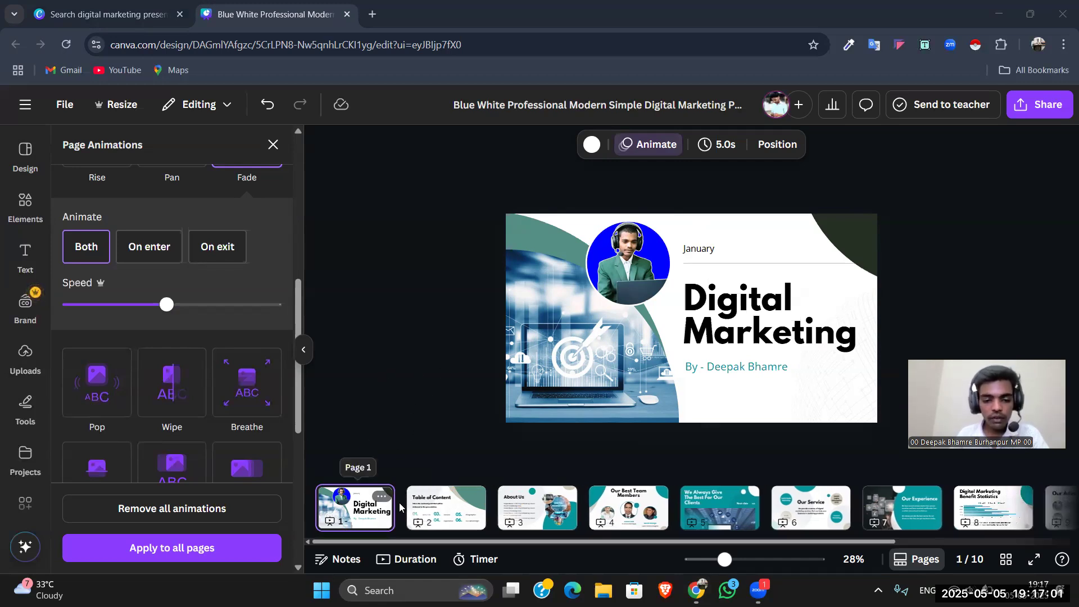
Step: Add a blank page between the Digital Marketing cover and the Table of Content page, and select it
mouse_move(401, 501)
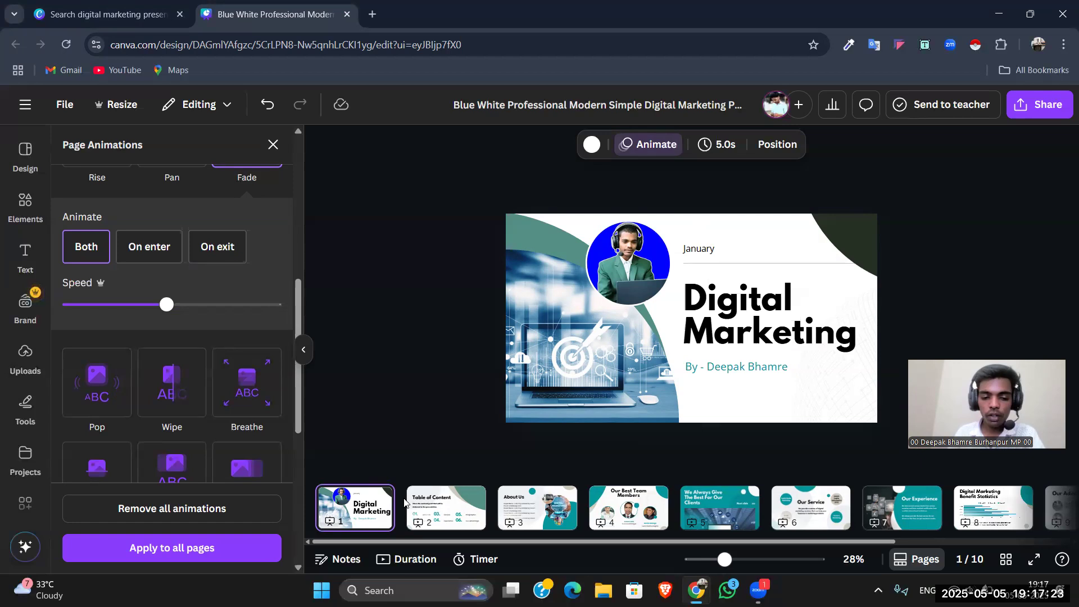
left_click(404, 502)
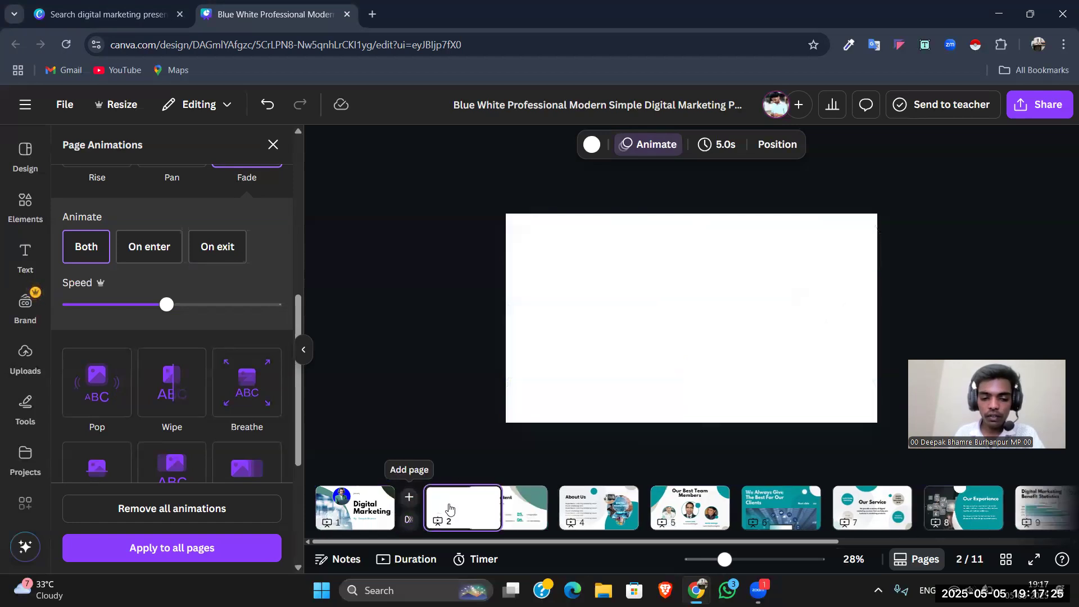
left_click(683, 286)
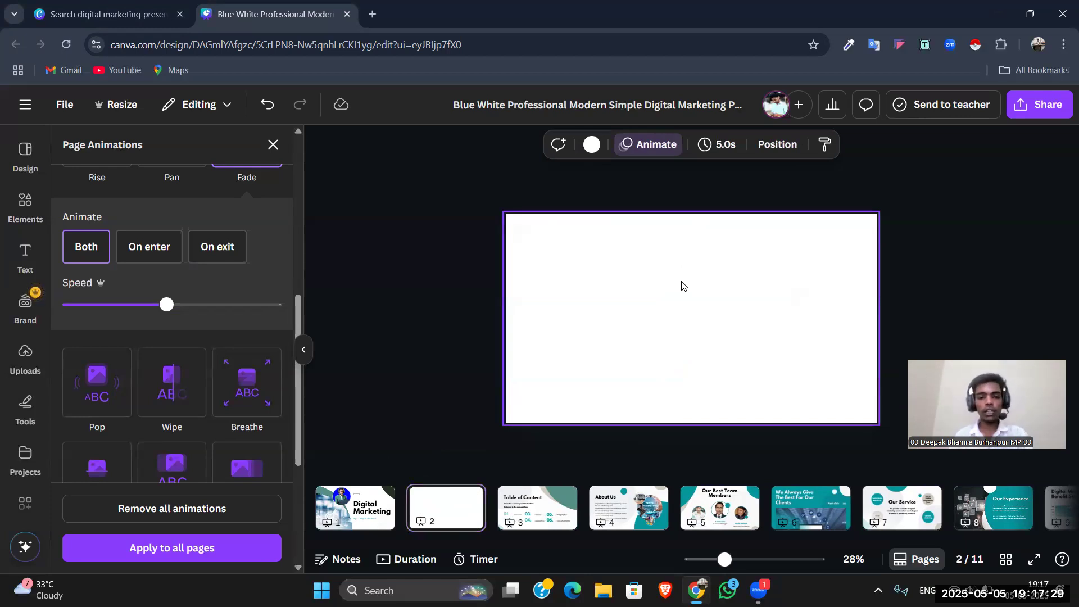
left_click(439, 276)
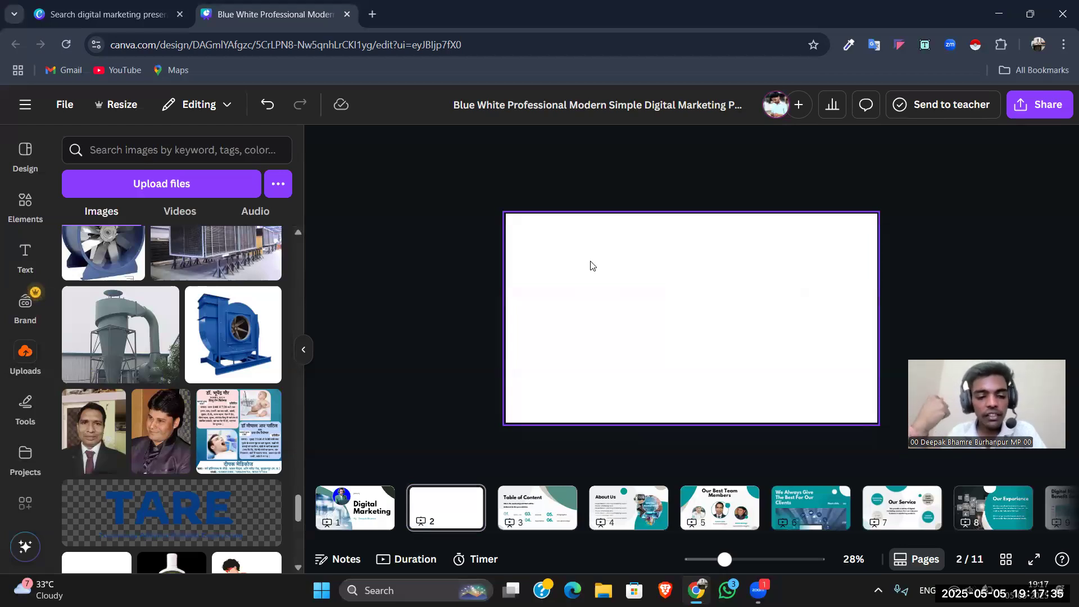
left_click(663, 281)
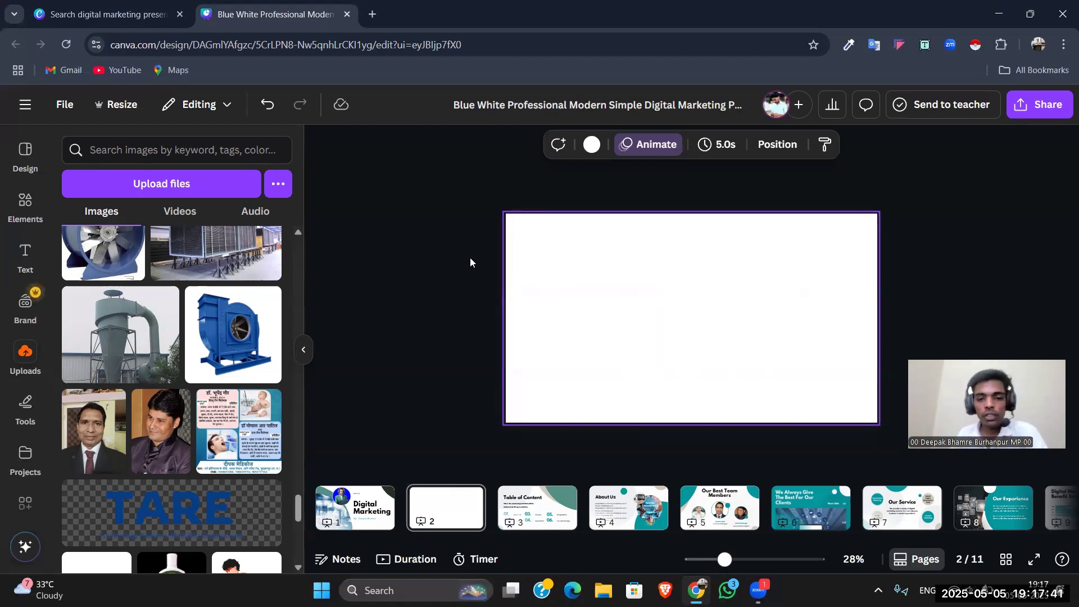
Step: Search the presentation templates for "digital marketing presentation" and browse the results
left_click(24, 159)
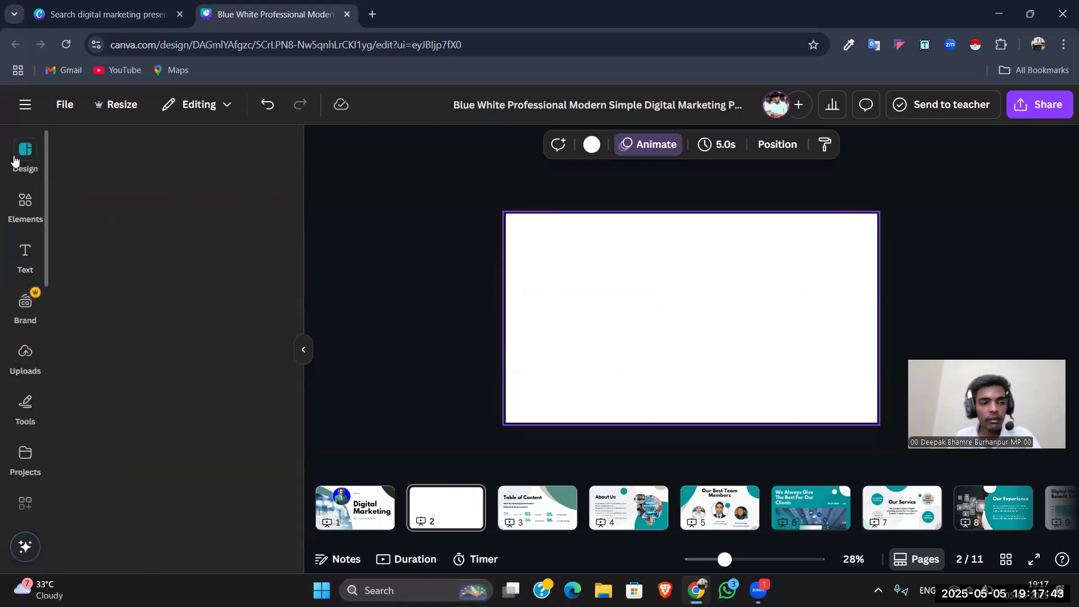
left_click(71, 145)
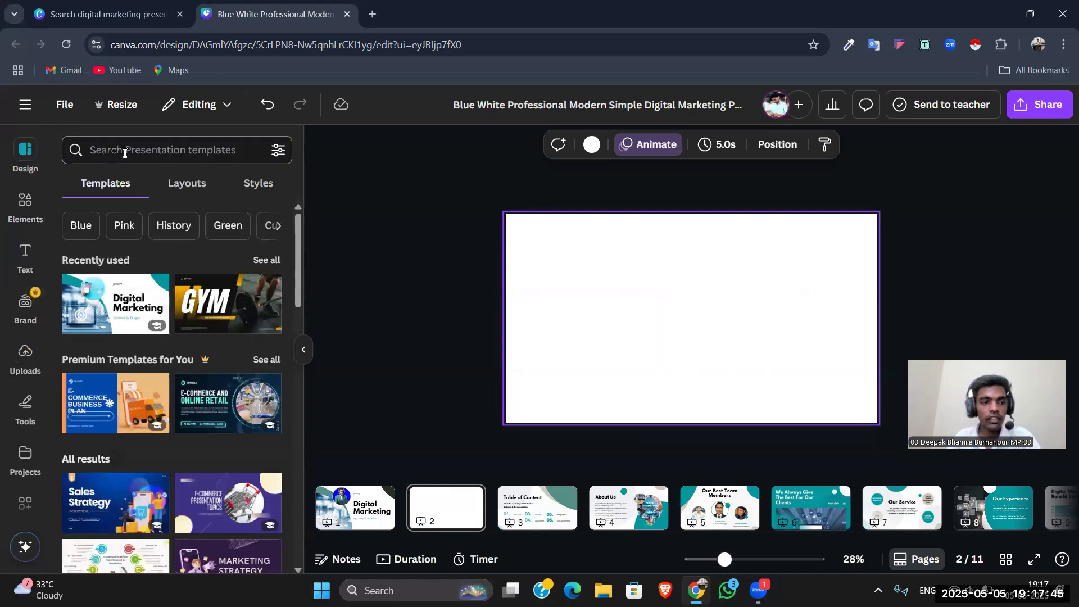
left_click(125, 152)
type("di")
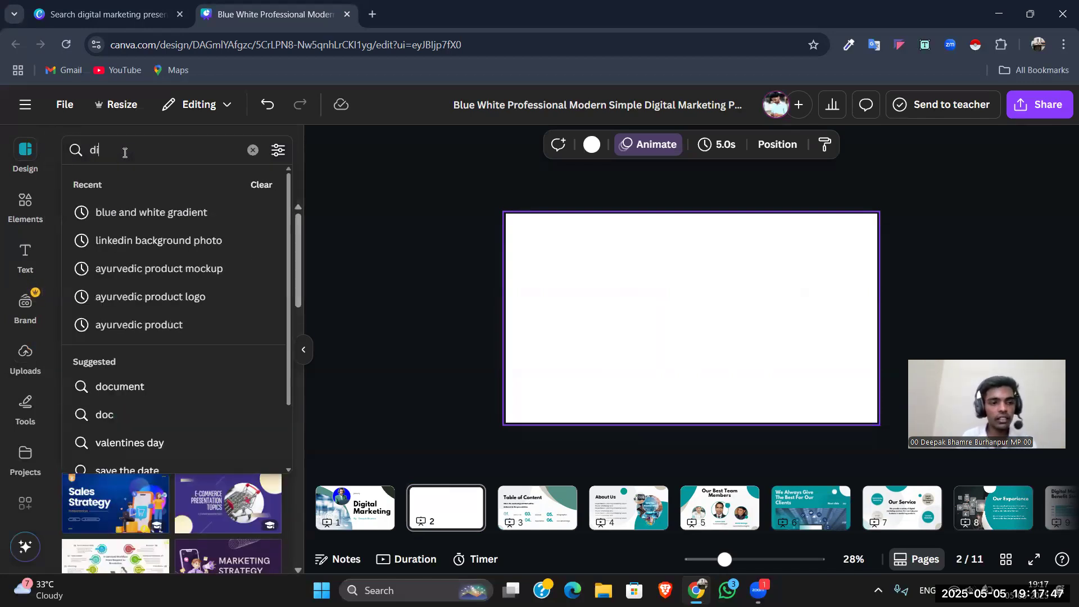
type("gital marketing ")
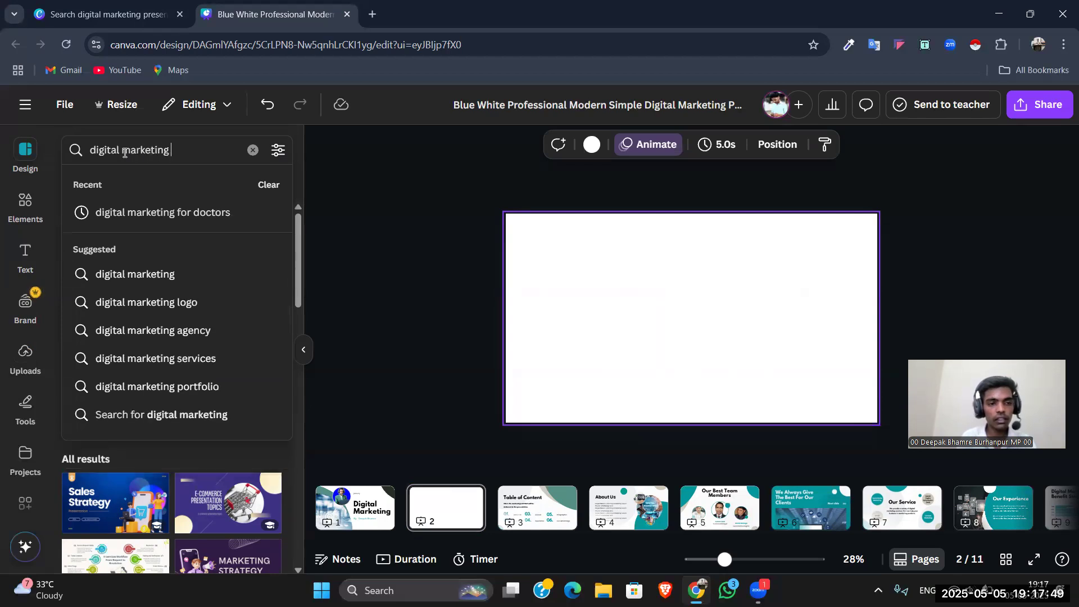
type("presen")
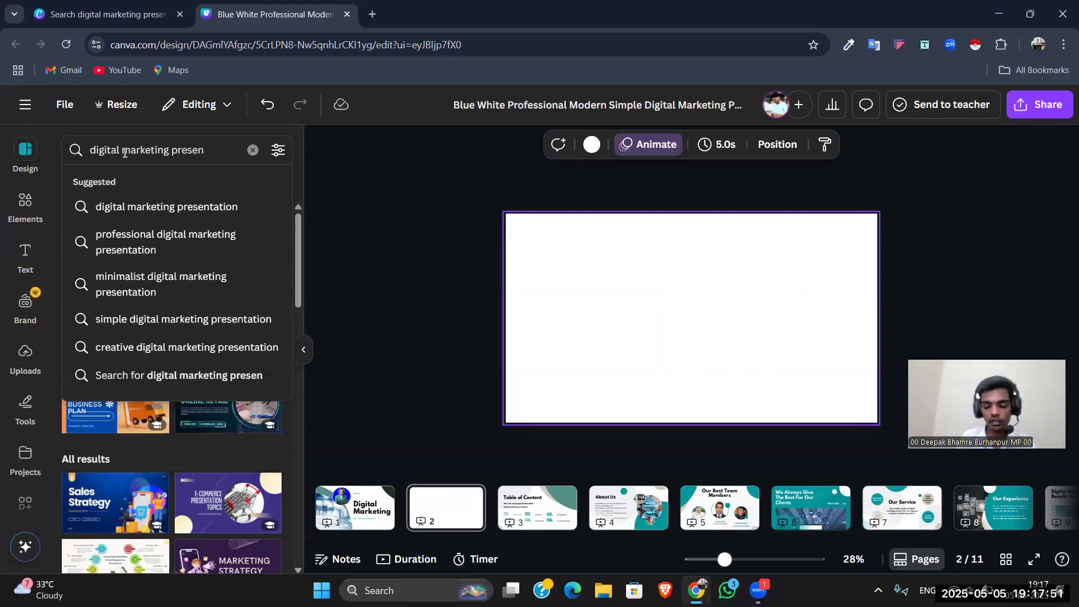
key("Down")
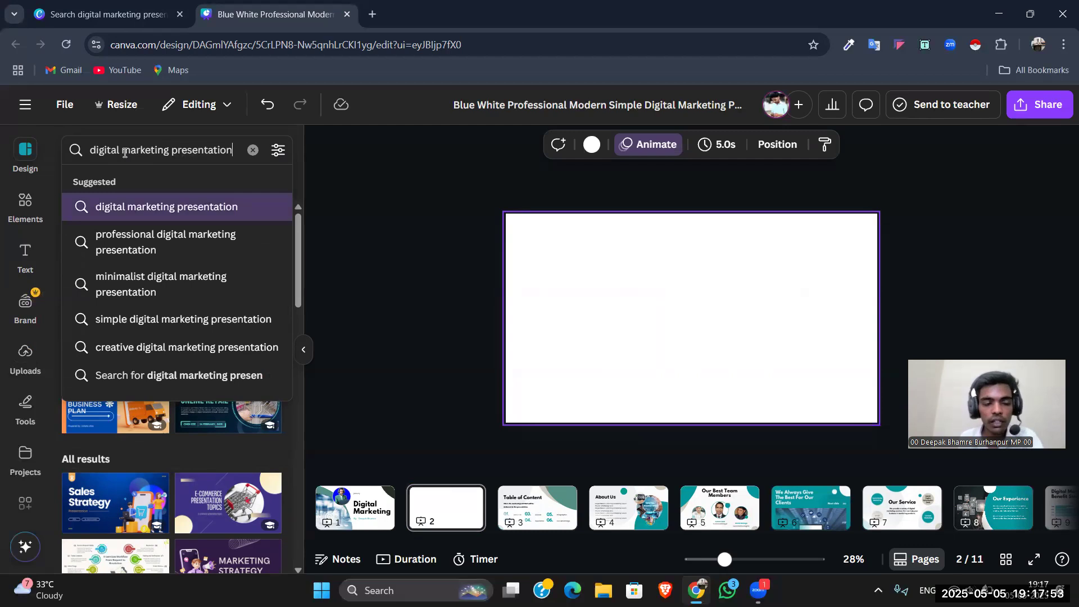
key("Return")
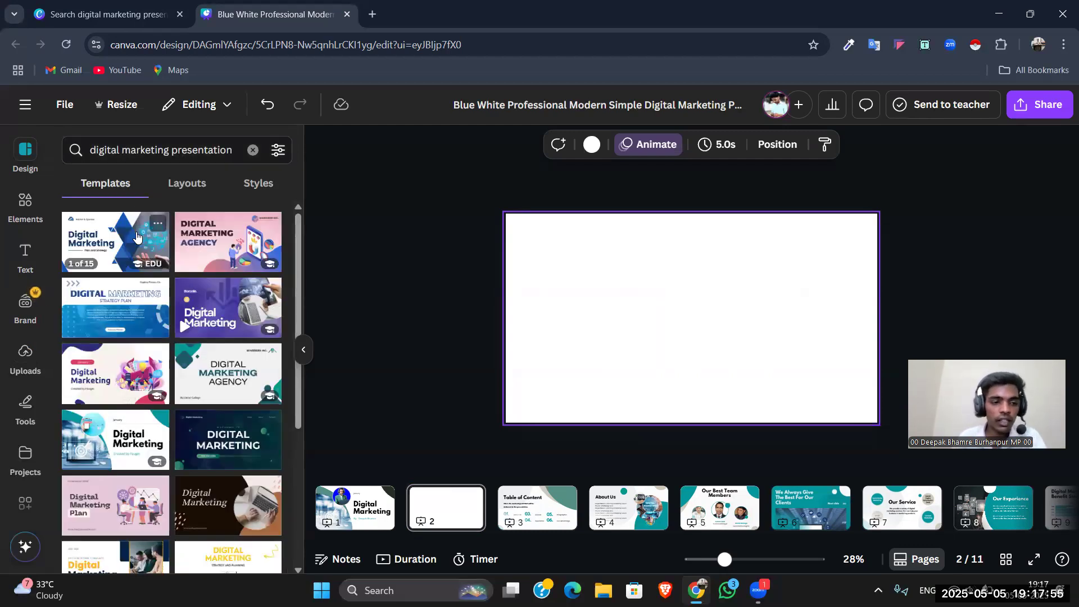
scroll(141, 264, "down", 4)
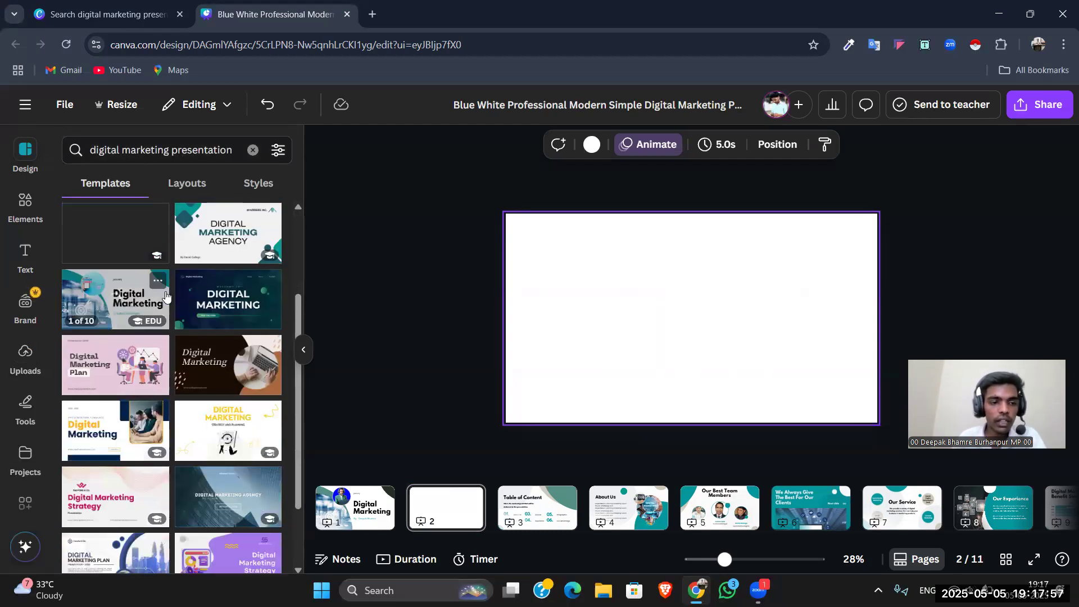
scroll(144, 304, "down", 2)
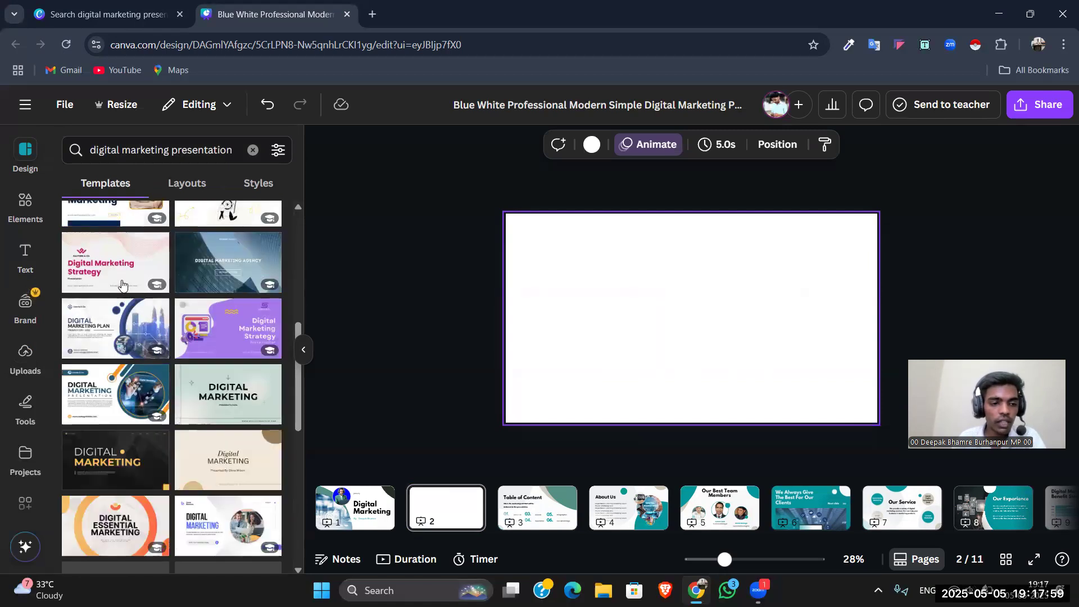
scroll(145, 360, "down", 5)
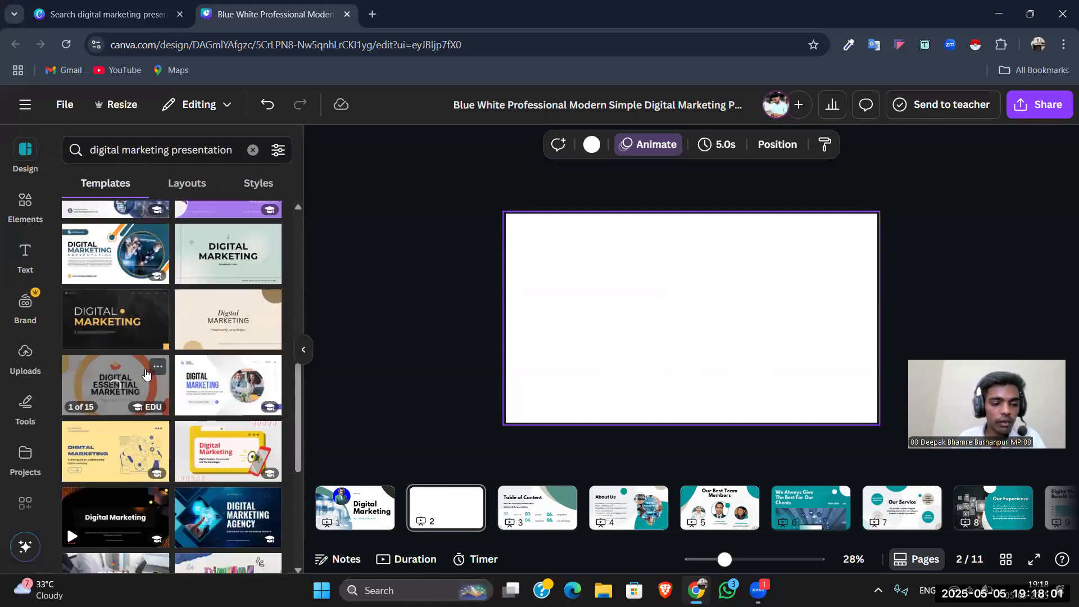
scroll(147, 376, "down", 6)
scroll(206, 312, "up", 6)
Step: Extend the template search to "digital marketing presentation page" and browse the designs
left_click(236, 147)
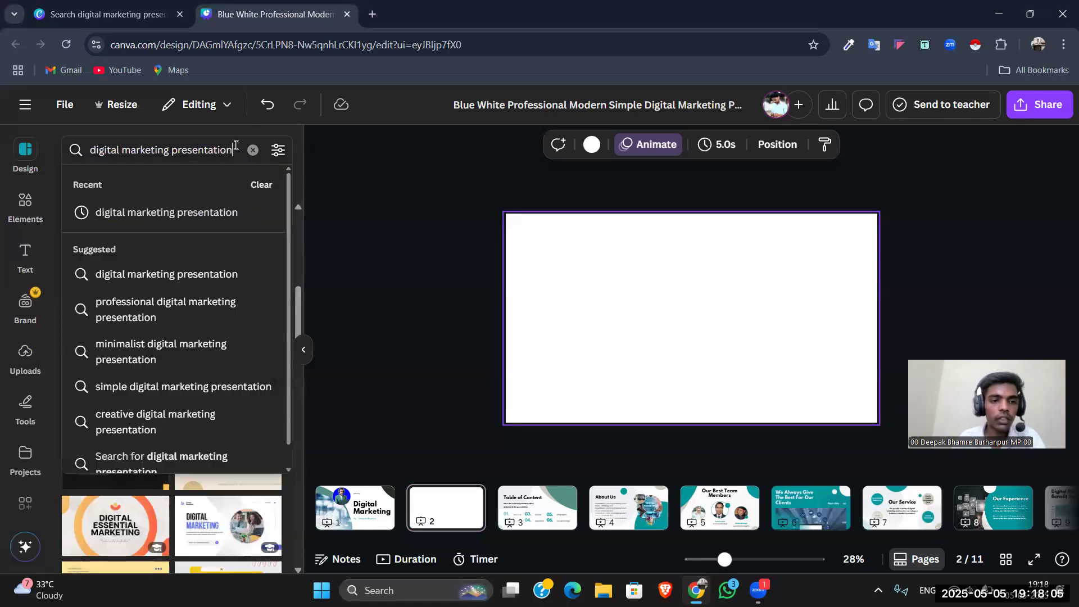
type("page")
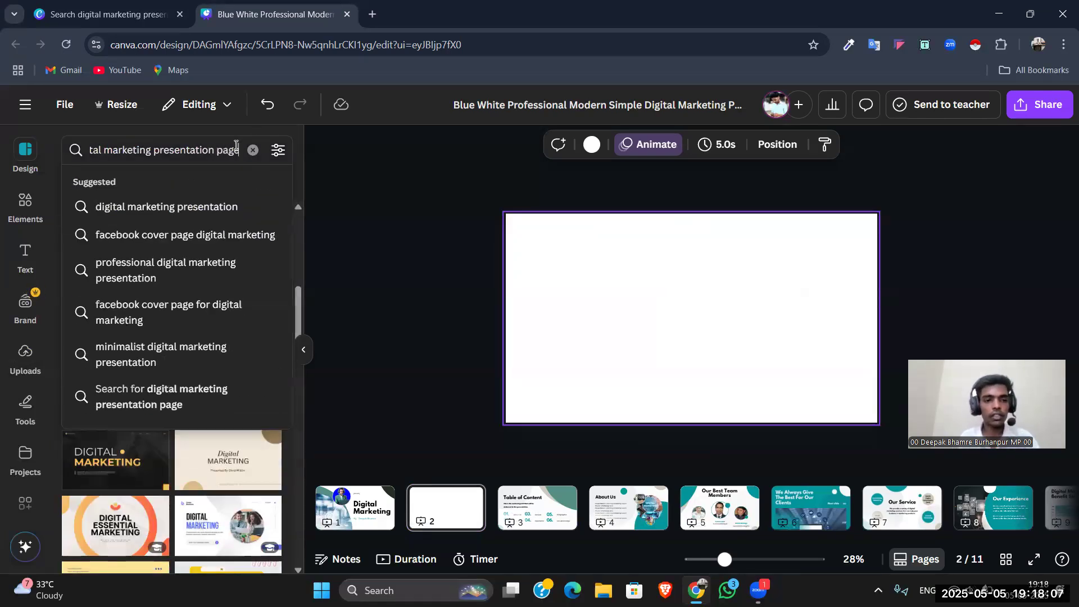
key("Return")
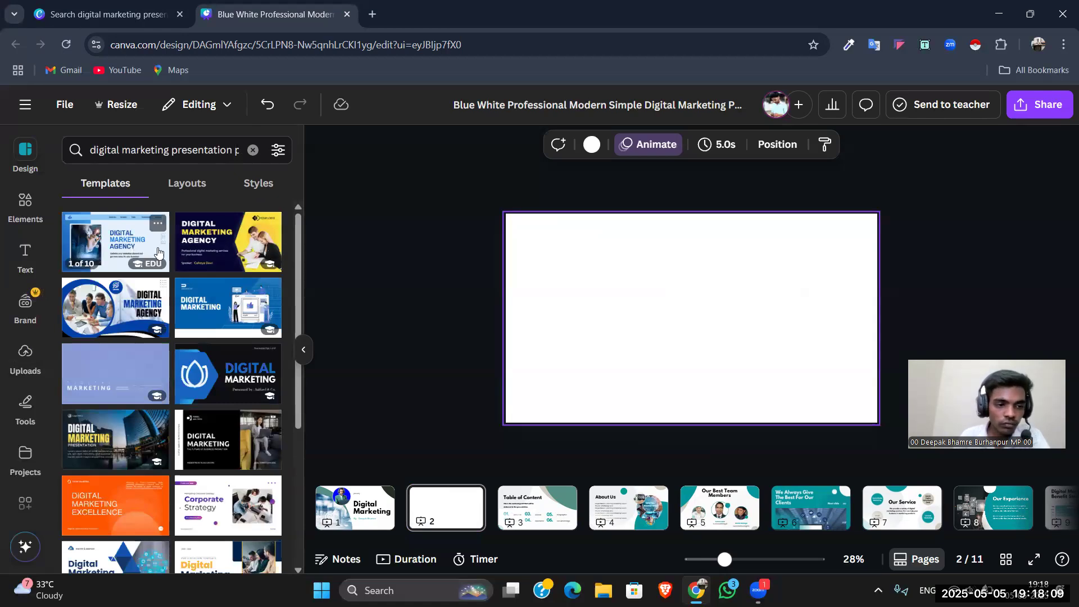
scroll(109, 265, "down", 1)
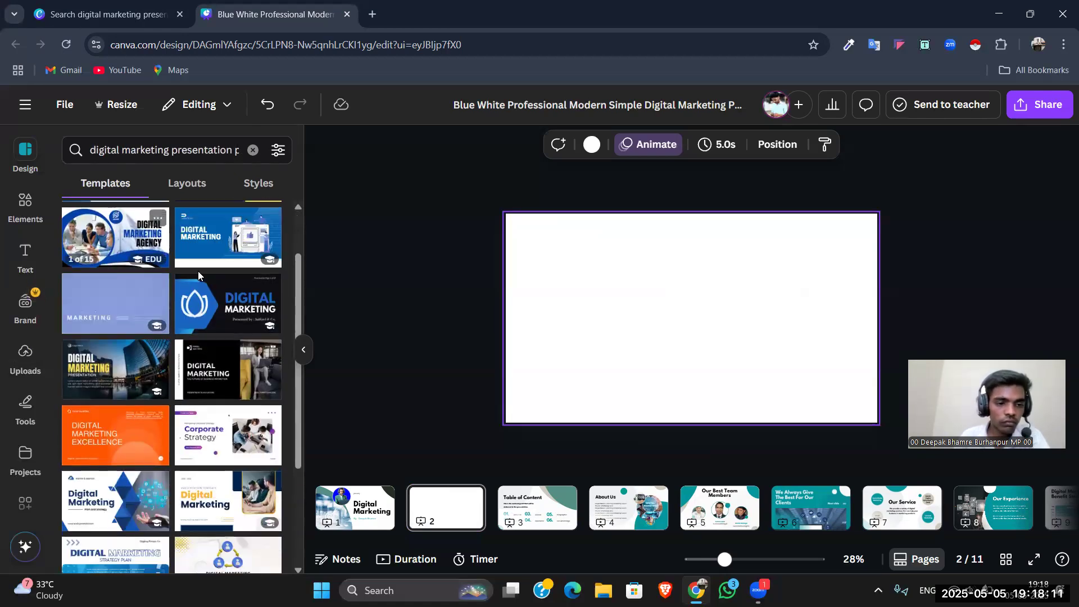
scroll(125, 352, "down", 5)
scroll(125, 352, "down", 5)
Step: Refine the template search to "digital marketing presentation single page" and browse the designs
left_click(237, 150)
type("page")
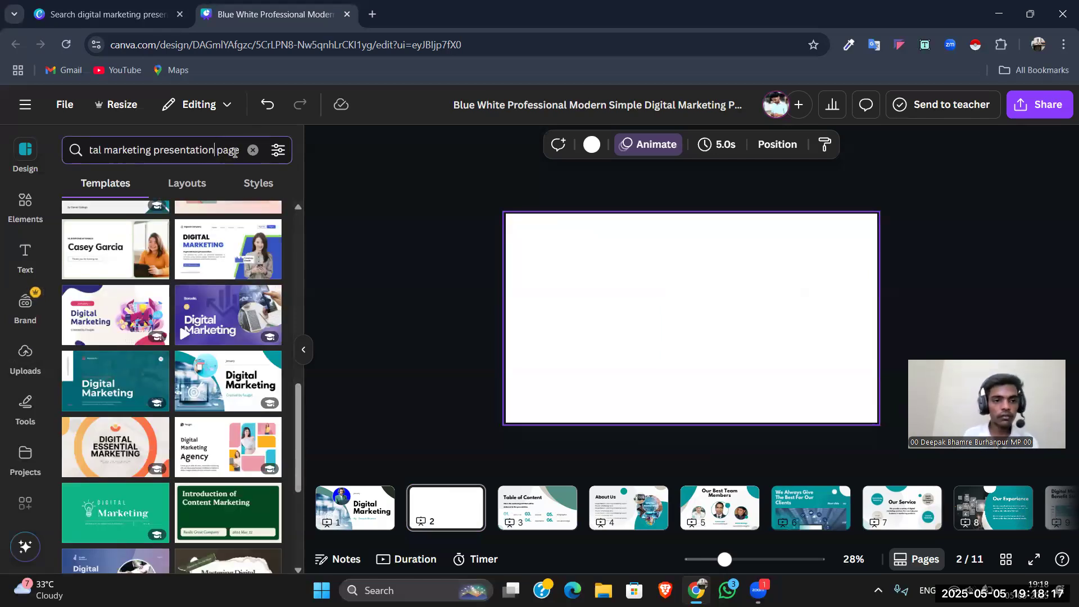
type(" singe")
key("BackSpace")
type("le")
key("Return")
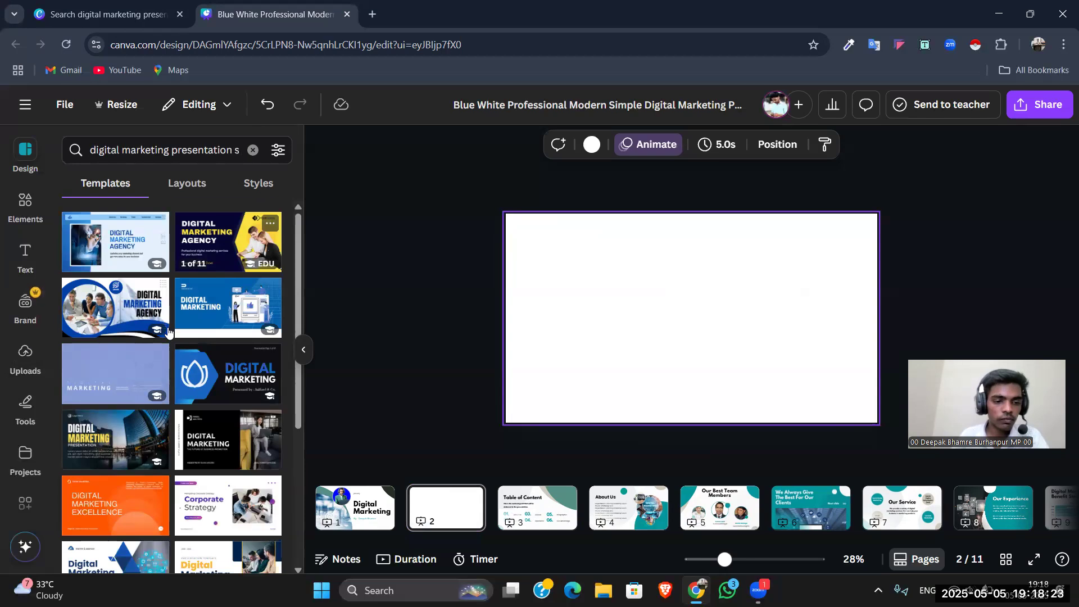
scroll(167, 332, "down", 10)
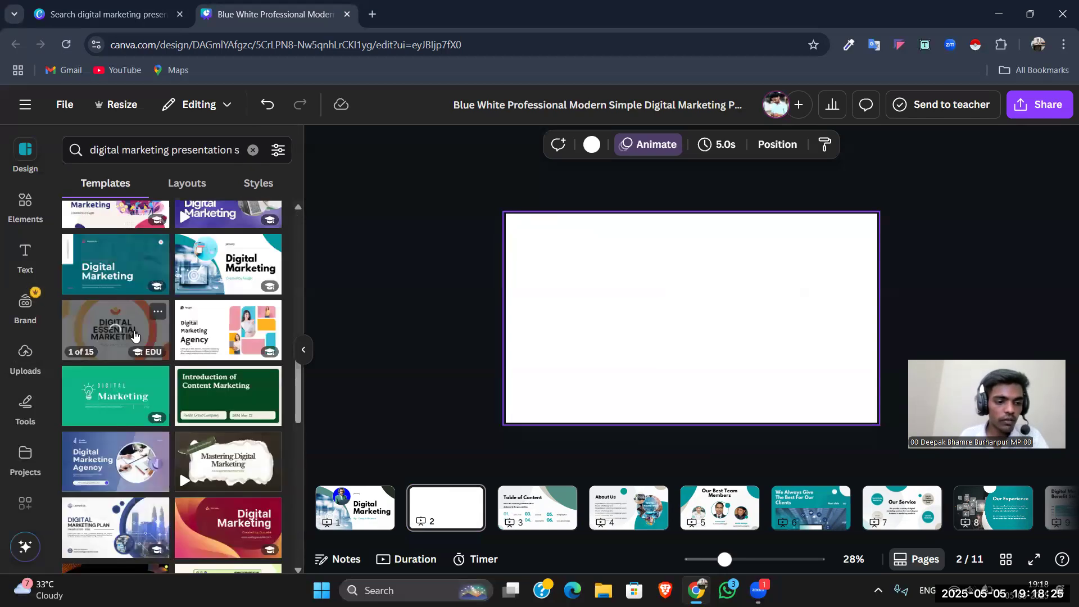
scroll(125, 370, "down", 1)
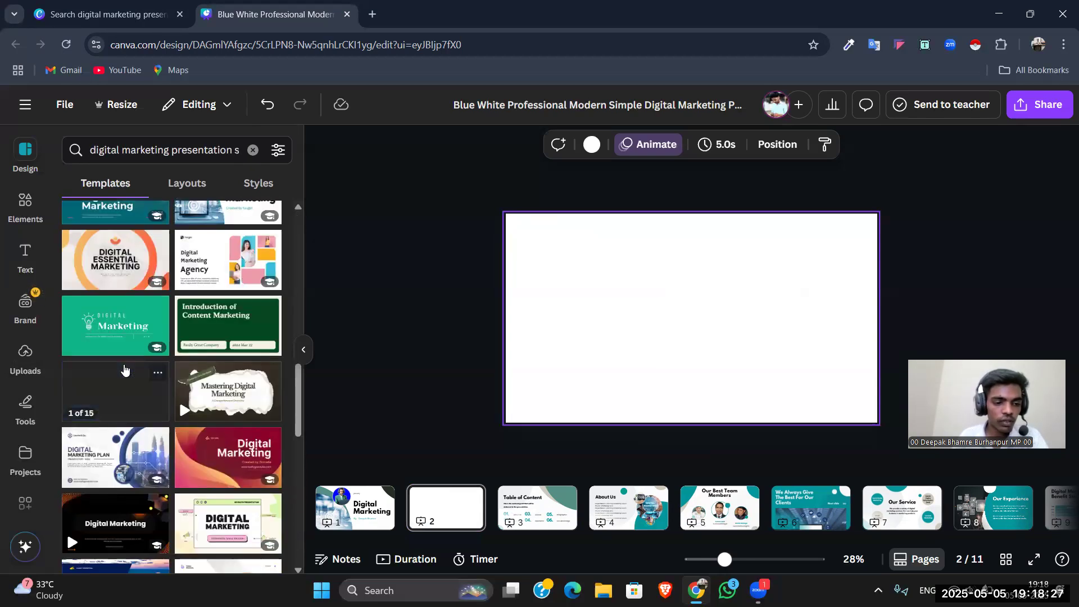
scroll(113, 294, "up", 10)
Step: Switch from templates to page layouts for the single page search and browse the available layouts
left_click(183, 193)
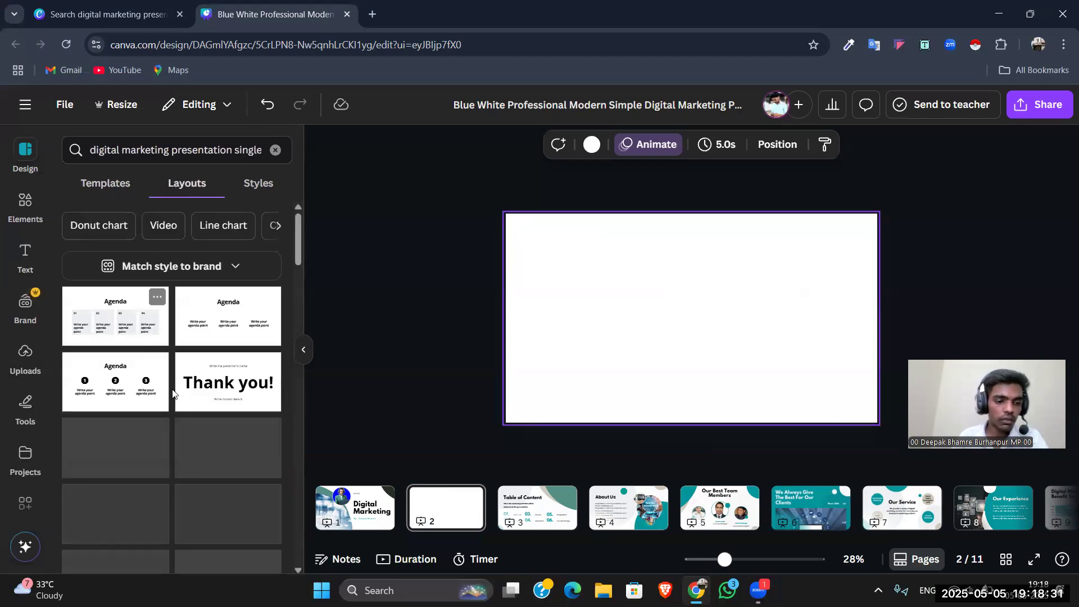
scroll(174, 391, "down", 3)
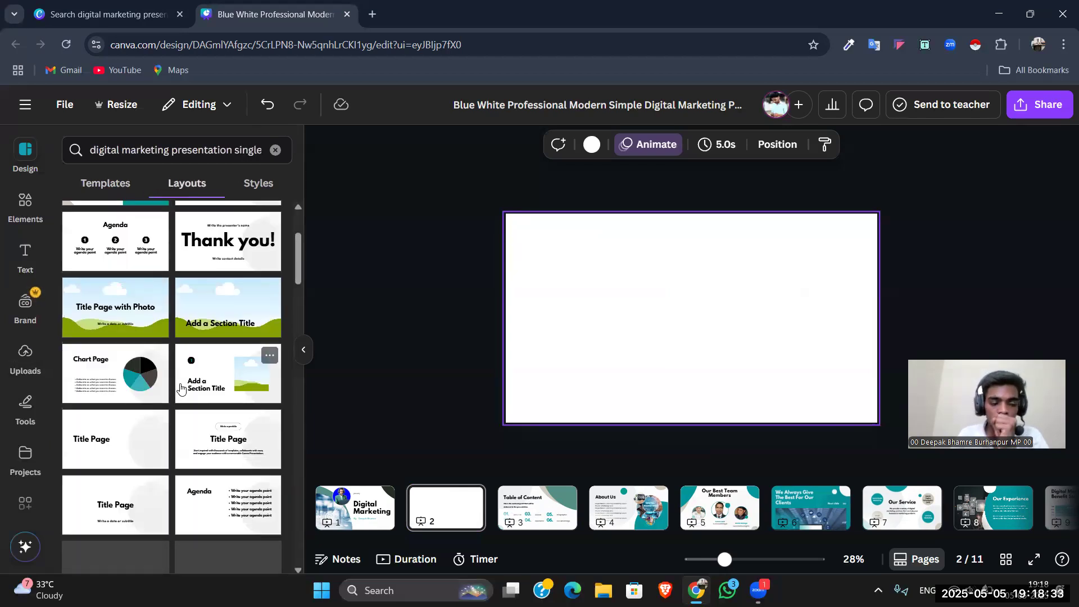
scroll(185, 340, "down", 3)
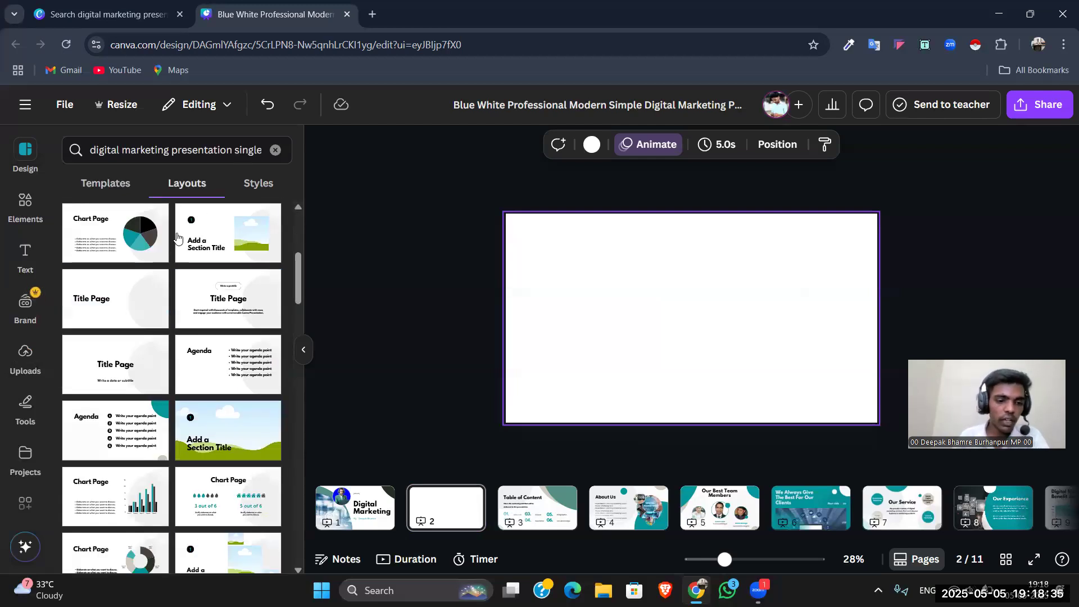
scroll(167, 365, "down", 4)
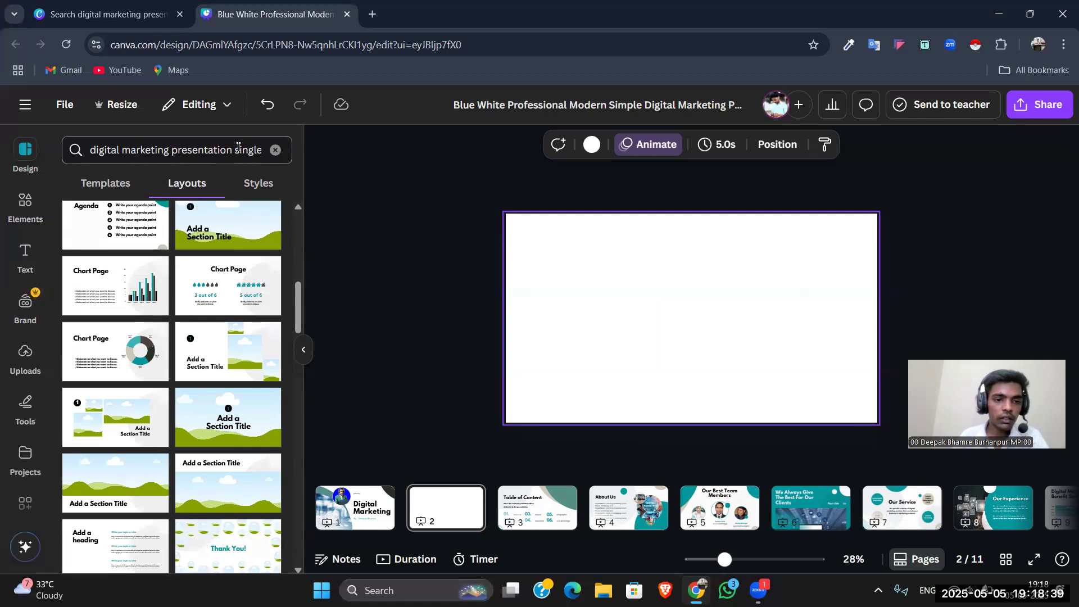
Step: Shorten the layout search to "digital marketing presentation" and return to the start of the layouts
left_click_drag(237, 149, 290, 143)
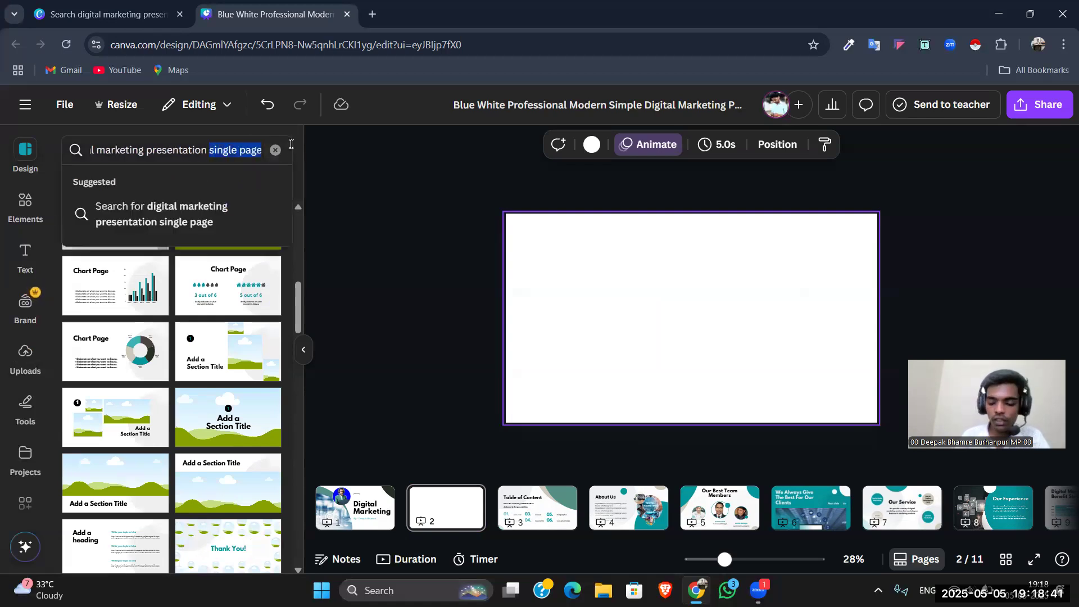
key("BackSpace")
key("Return")
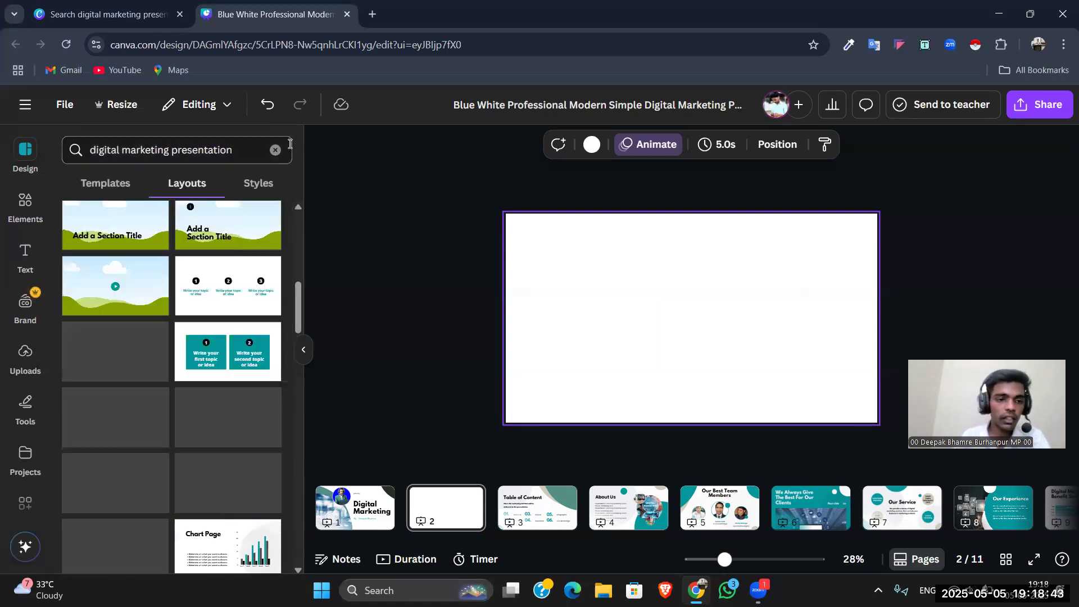
scroll(144, 373, "up", 2)
scroll(144, 373, "up", 5)
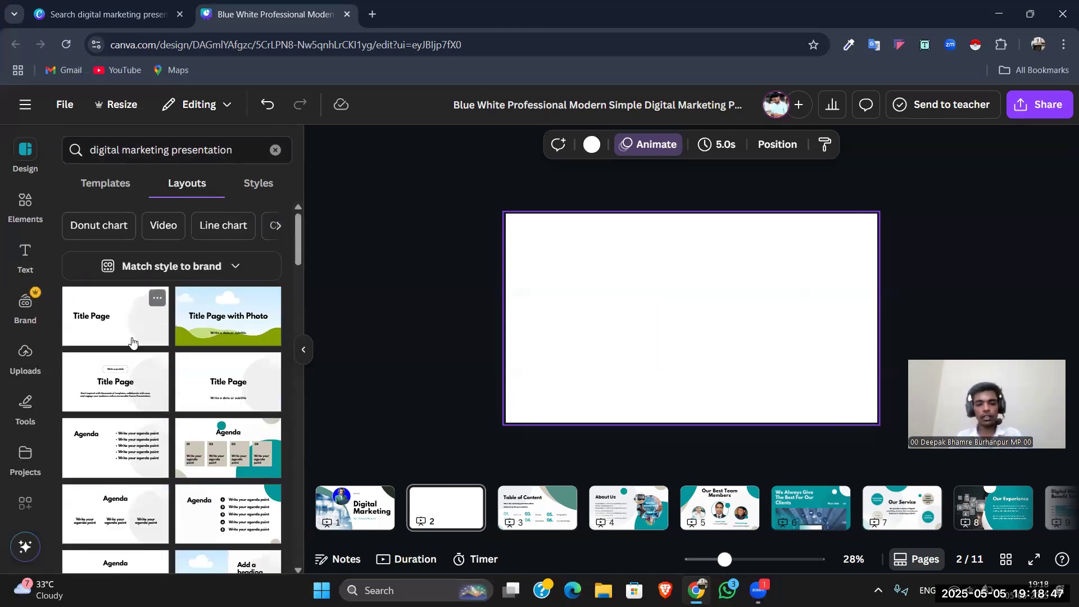
Step: Apply the layout with four teal "Write your topic or idea" boxes to the blank page 2
scroll(151, 354, "down", 3)
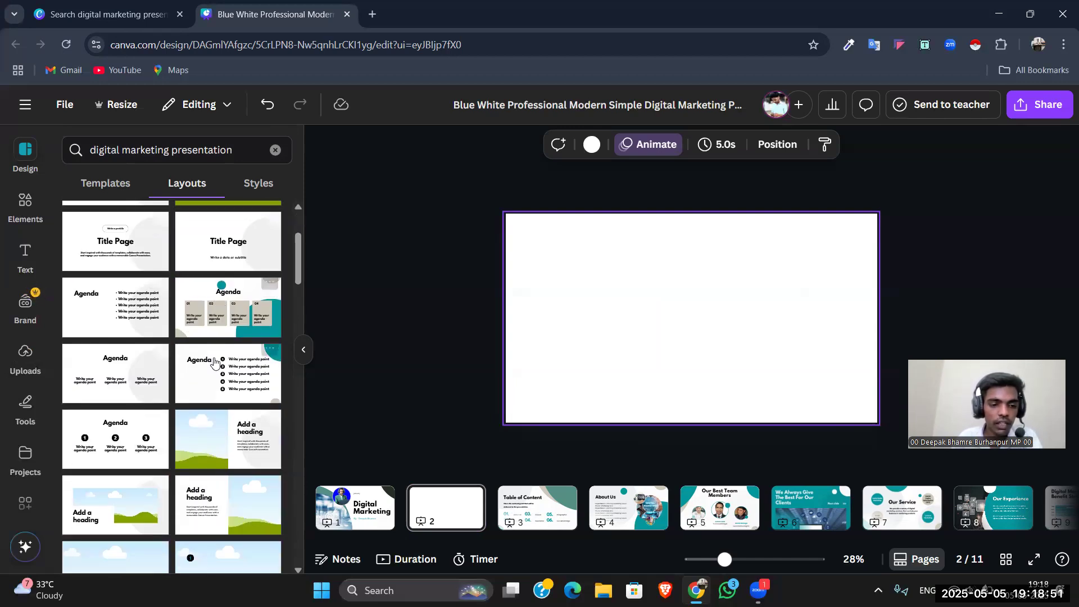
scroll(216, 365, "down", 5)
scroll(118, 355, "down", 3)
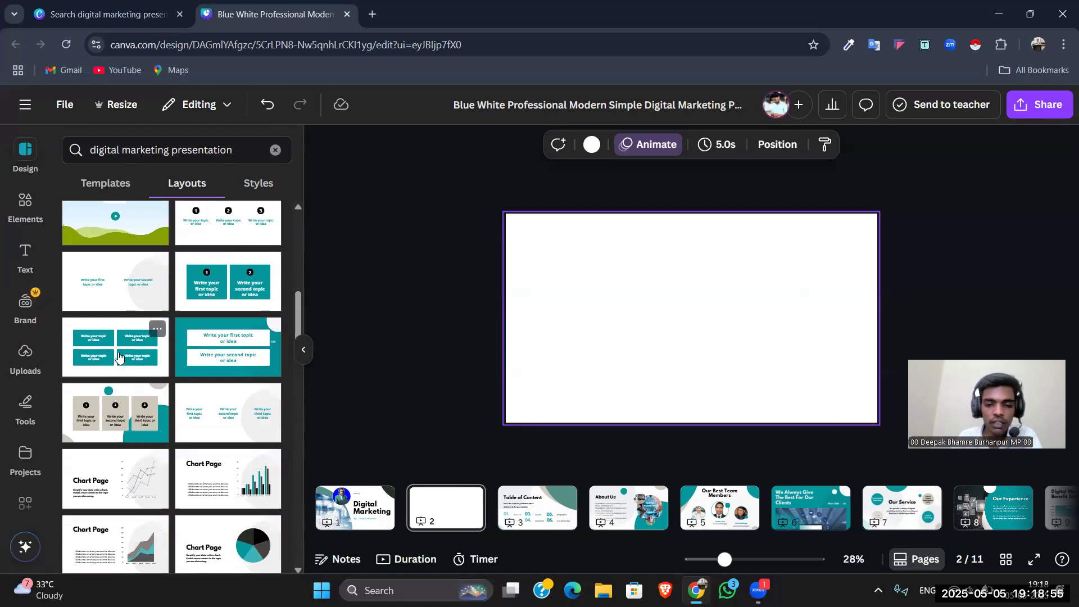
left_click(119, 355)
left_click(438, 328)
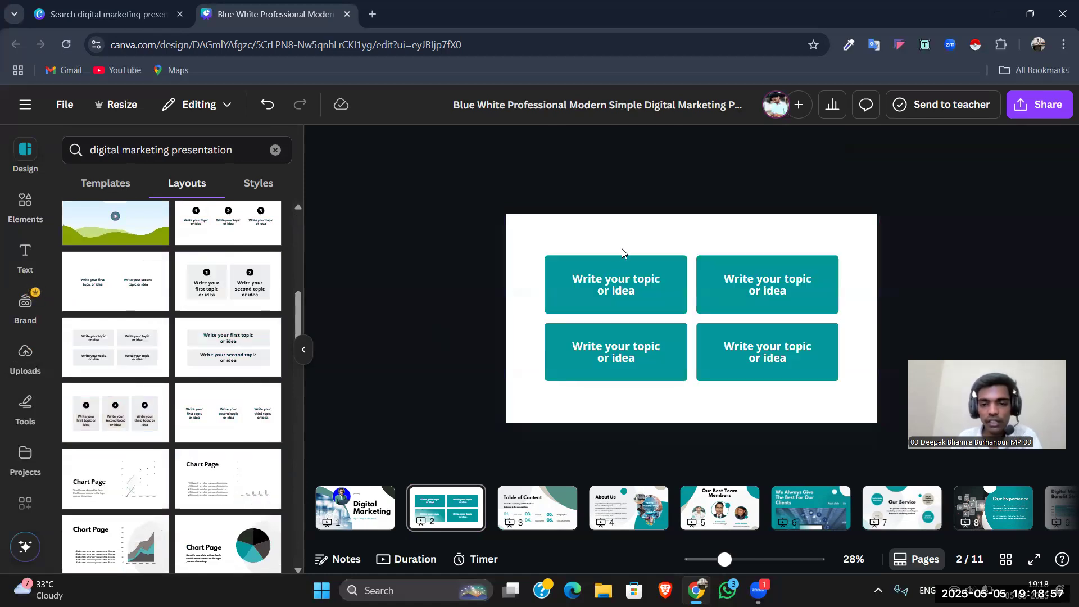